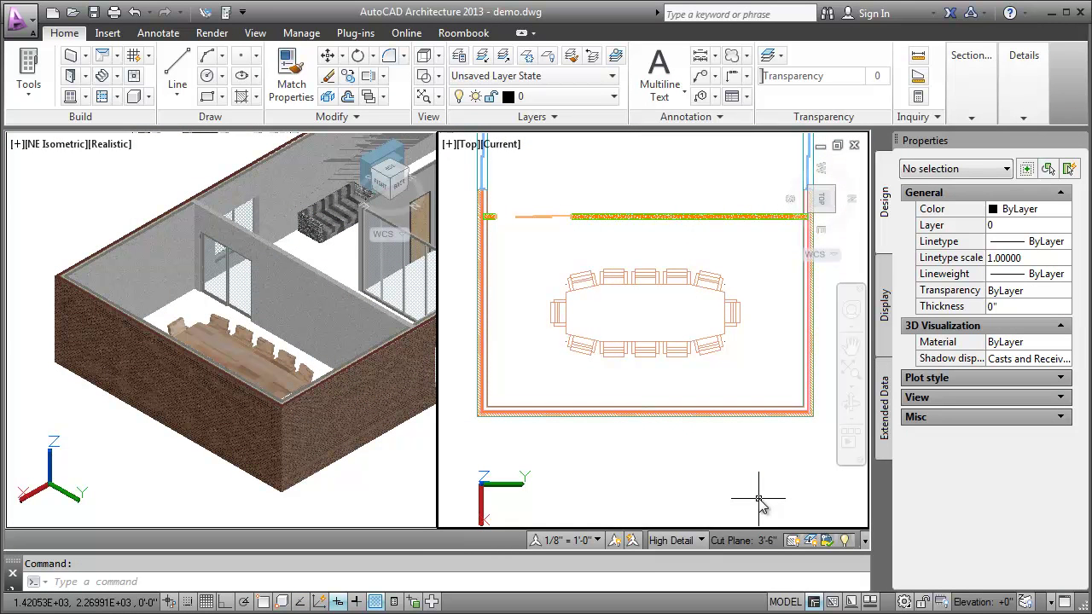
Start a corner window from the Design palette on the room's bottom wall
{"action": "left_click", "coordinate": [34, 68]}
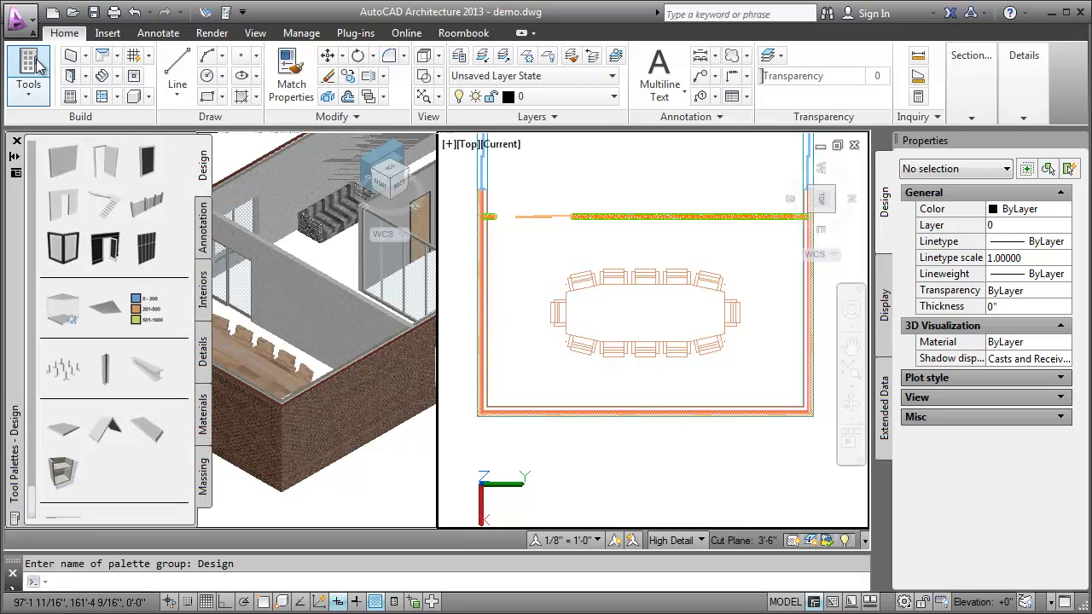
{"action": "left_click", "coordinate": [66, 256]}
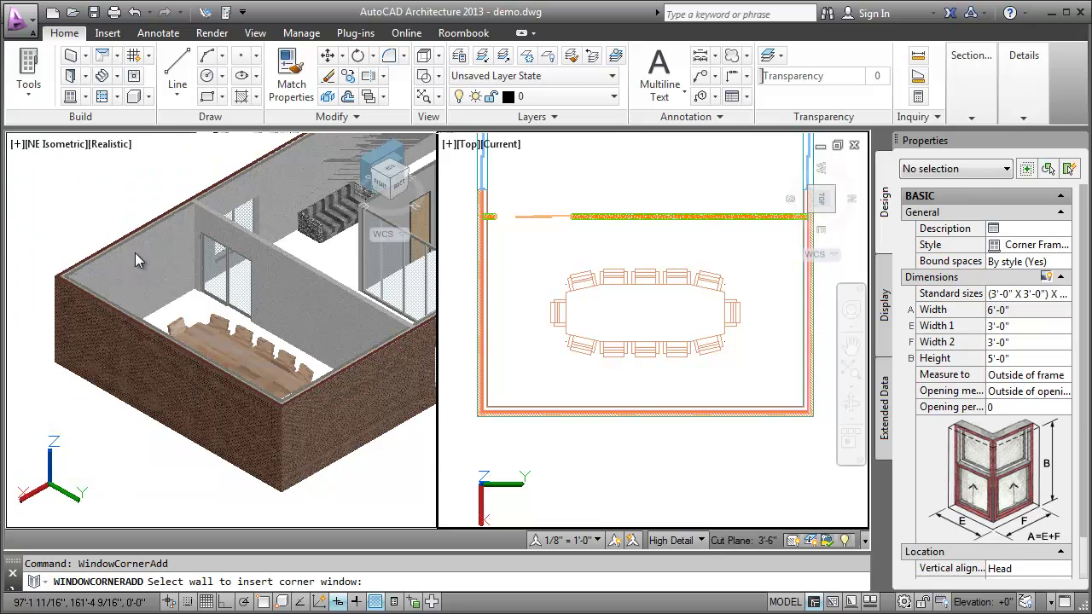
{"action": "left_click", "coordinate": [499, 413]}
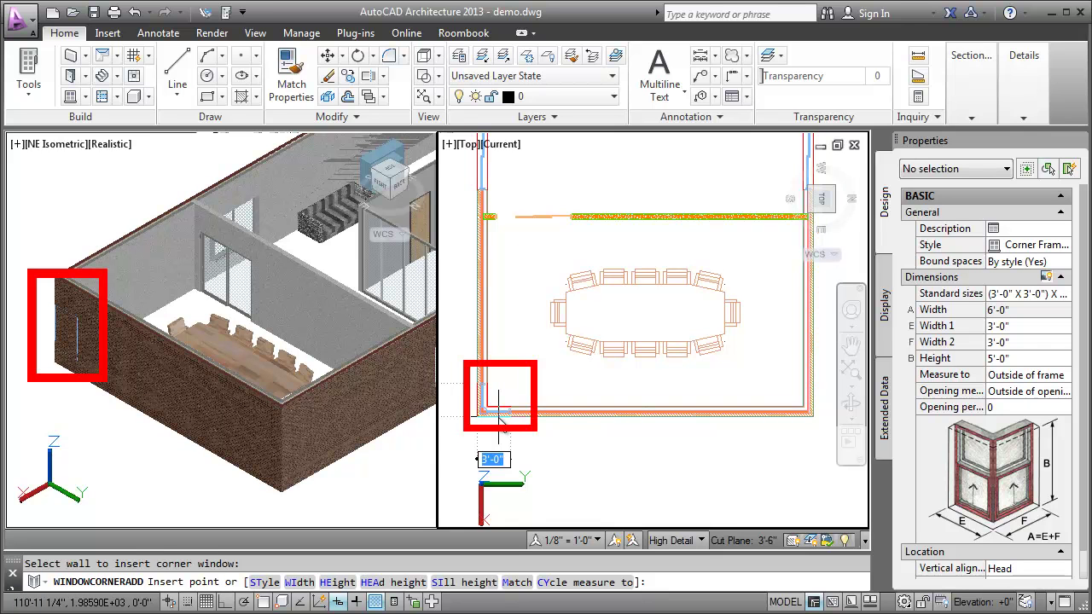
Zoom to the bottom-right wall corner and set the window's second leg to 4'-0"
{"action": "middle_click_drag", "start_coordinate": [552, 443], "coordinate": [586, 443]}
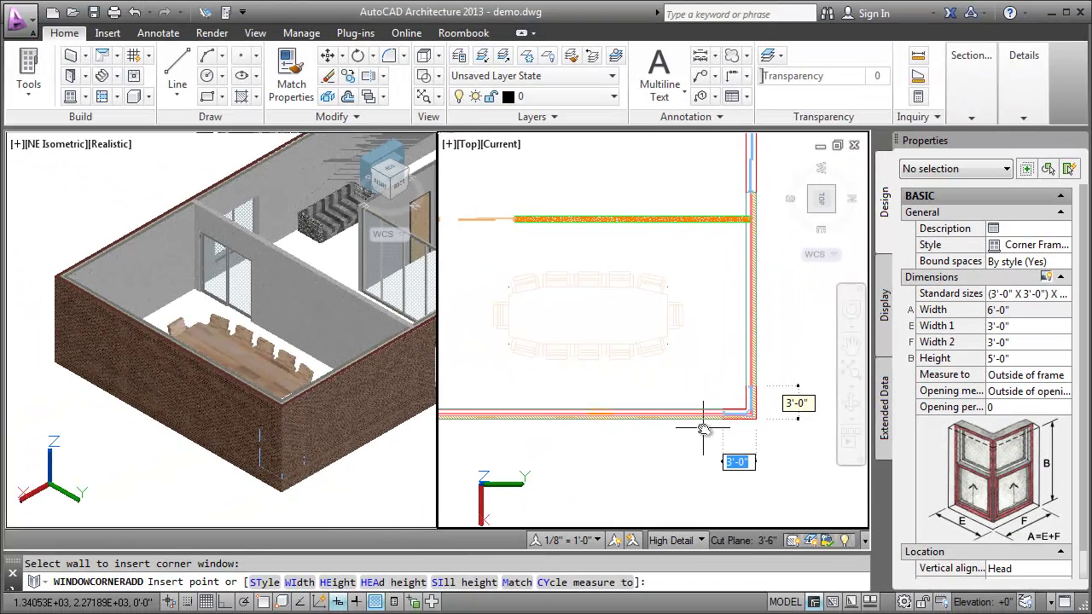
{"action": "scroll", "coordinate": [703, 428], "scroll_direction": "up", "scroll_amount": 2}
{"action": "scroll", "coordinate": [702, 434], "scroll_direction": "up", "scroll_amount": 2}
{"action": "mouse_move", "coordinate": [714, 446]}
{"action": "middle_mouse_down"}
{"action": "mouse_move", "coordinate": [638, 397]}
{"action": "mouse_move", "coordinate": [602, 398]}
{"action": "middle_mouse_up"}
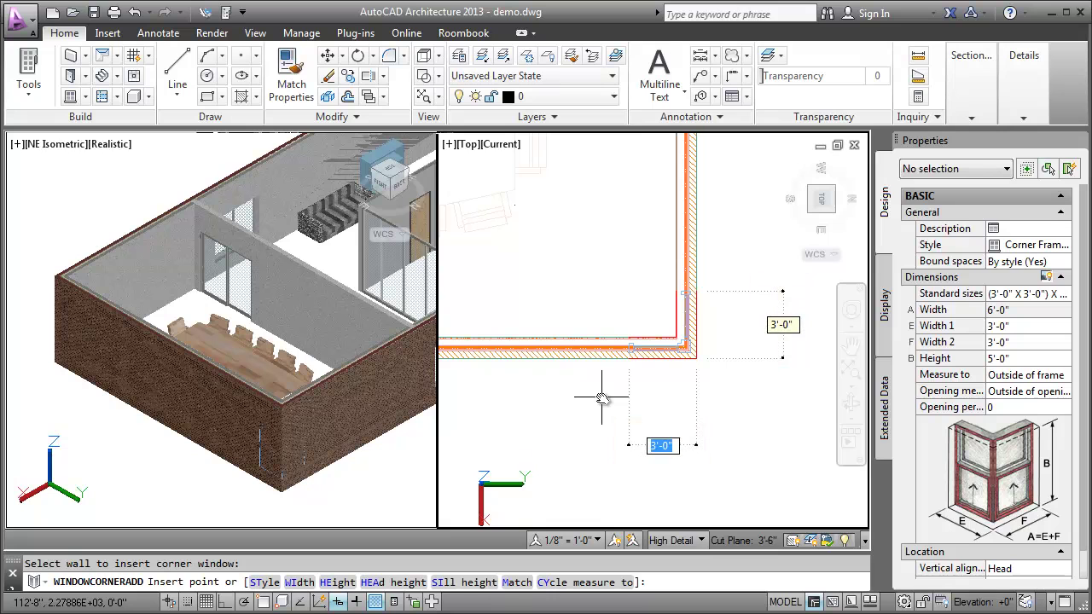
{"action": "key", "text": "Tab"}
{"action": "type", "text": "4"}
{"action": "key", "text": "Tab"}
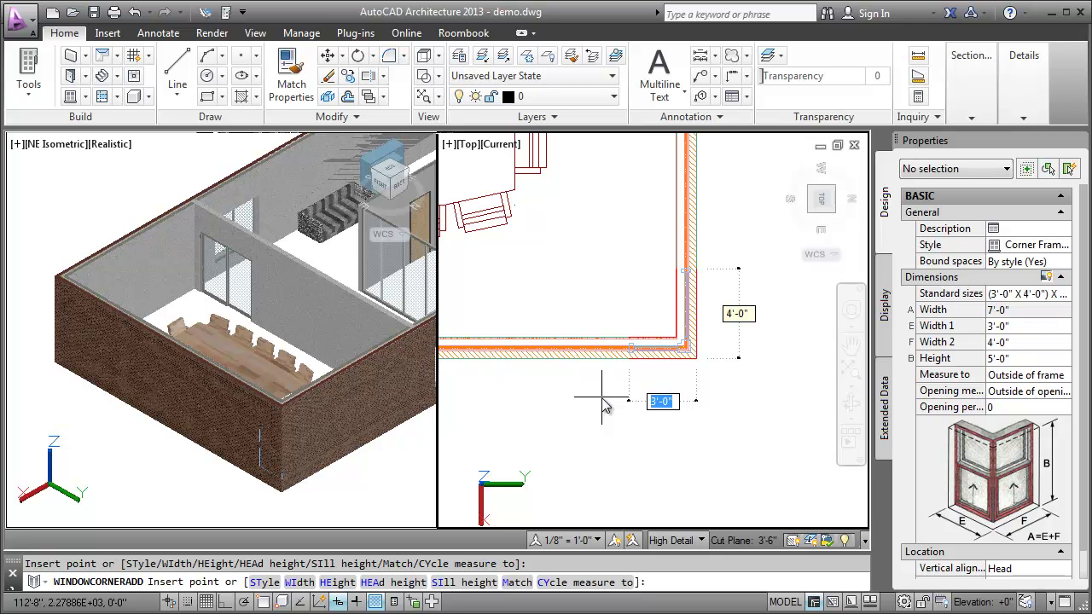
Try Inside and Center opening measures, revert to Outside, and place the window at the corner
{"action": "mouse_move", "coordinate": [850, 376]}
{"action": "left_click", "coordinate": [1065, 393]}
{"action": "left_click", "coordinate": [1064, 394]}
{"action": "left_click", "coordinate": [1056, 416]}
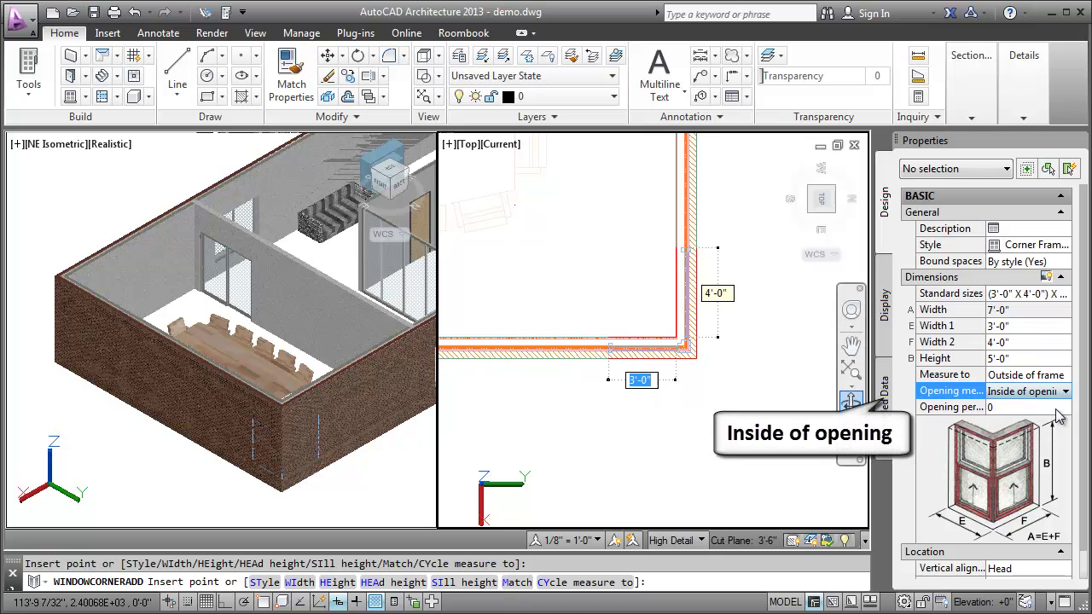
{"action": "left_click", "coordinate": [1064, 392]}
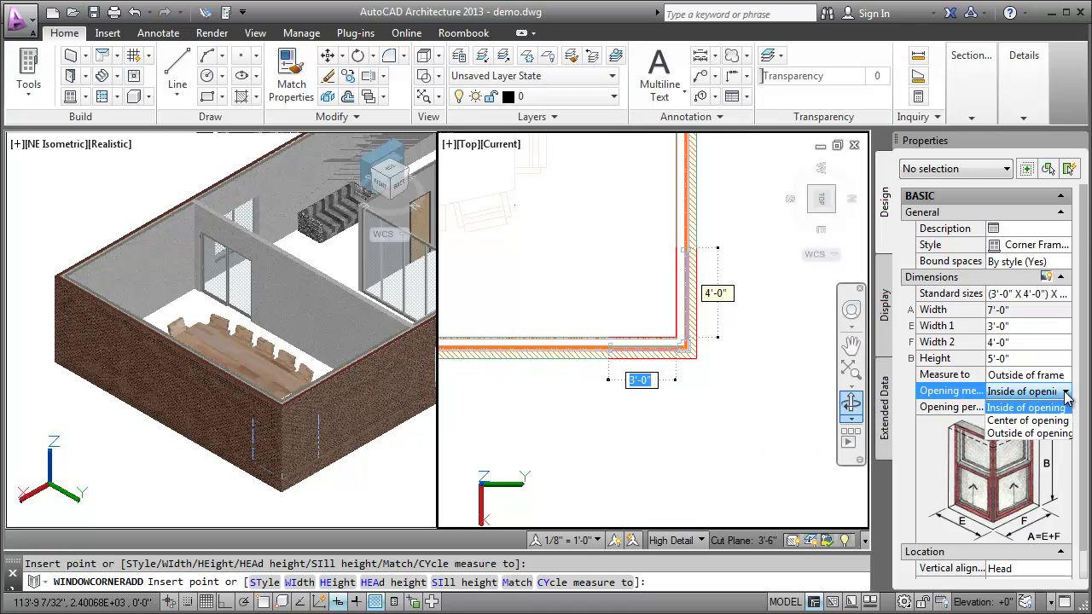
{"action": "left_click", "coordinate": [1057, 421]}
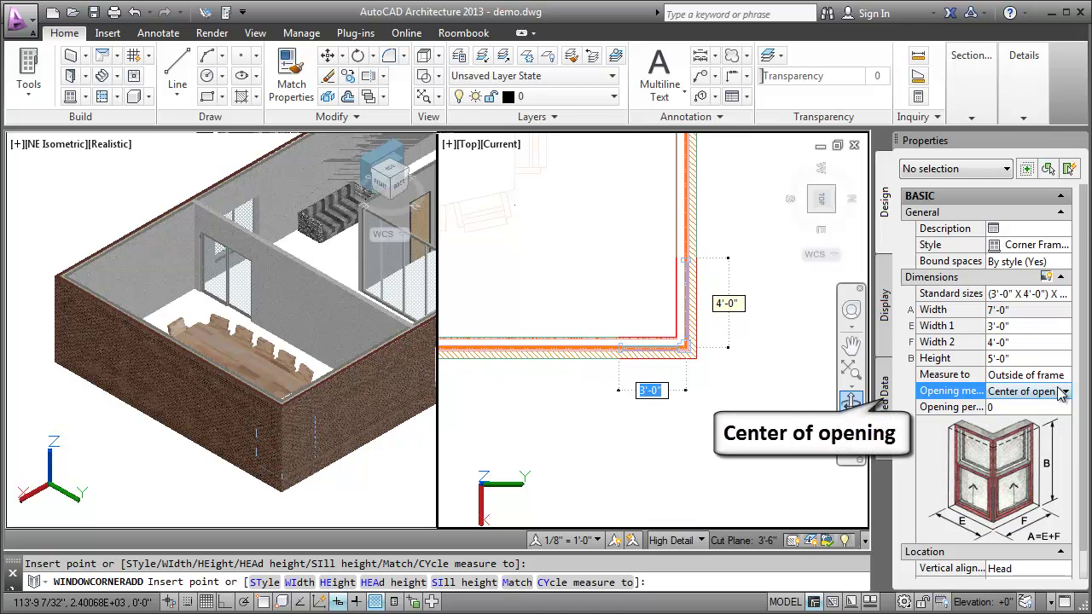
{"action": "left_click", "coordinate": [1064, 392]}
{"action": "left_click", "coordinate": [1058, 435]}
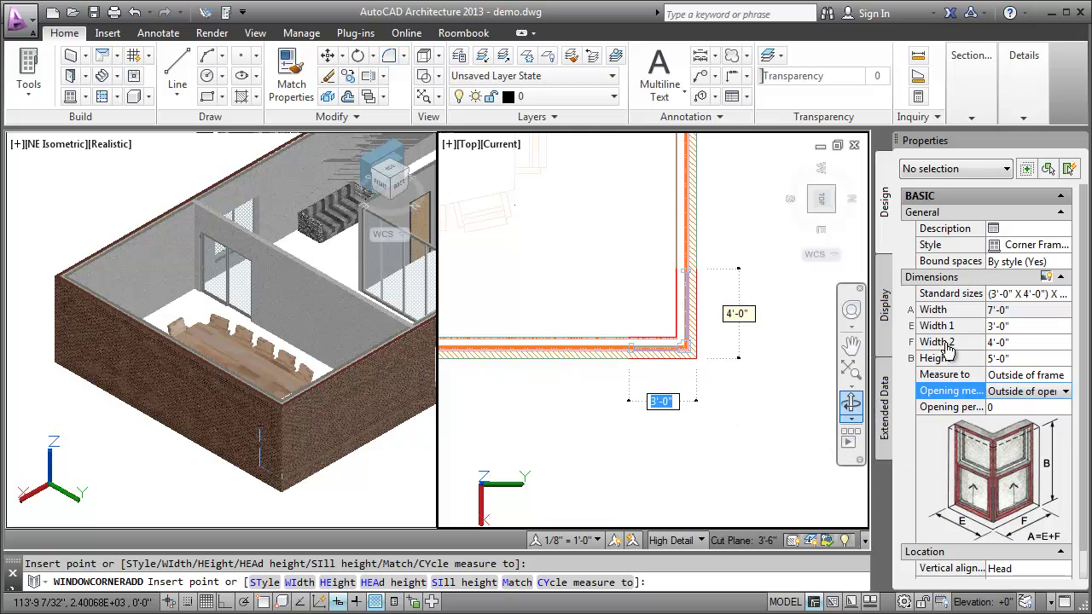
{"action": "left_click", "coordinate": [684, 311]}
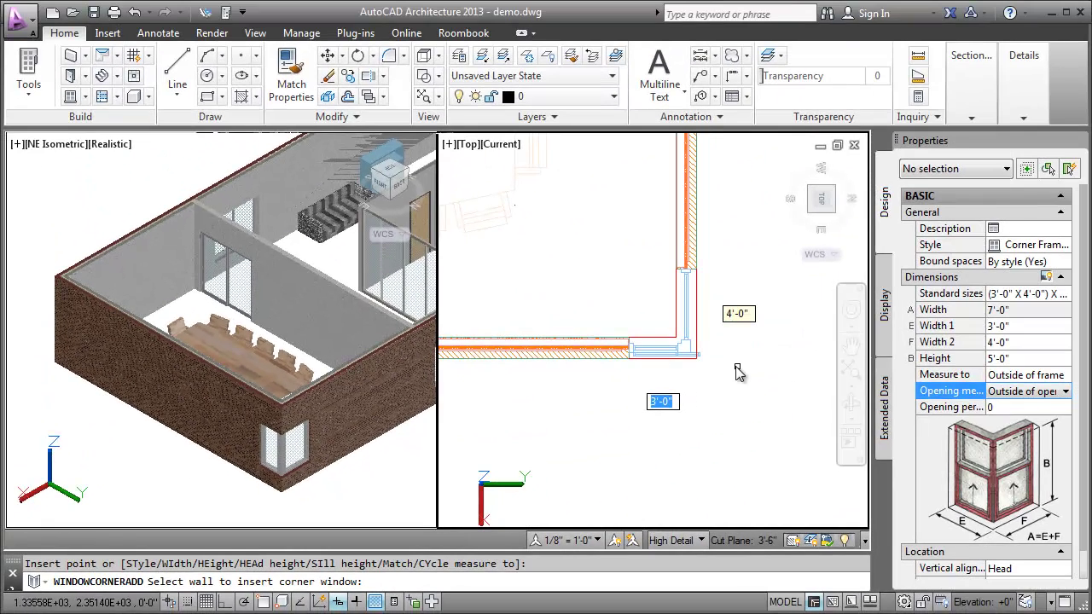
In Style Manager, enable Butt Glazing at Corner for the Corner Frame window style
{"action": "left_click", "coordinate": [311, 34]}
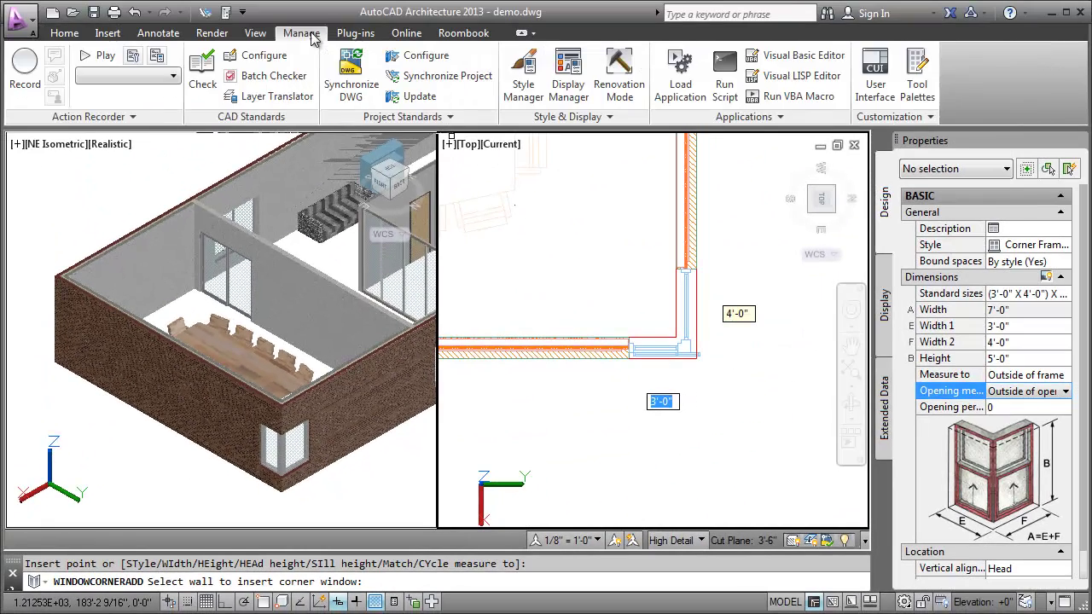
{"action": "left_click", "coordinate": [522, 75]}
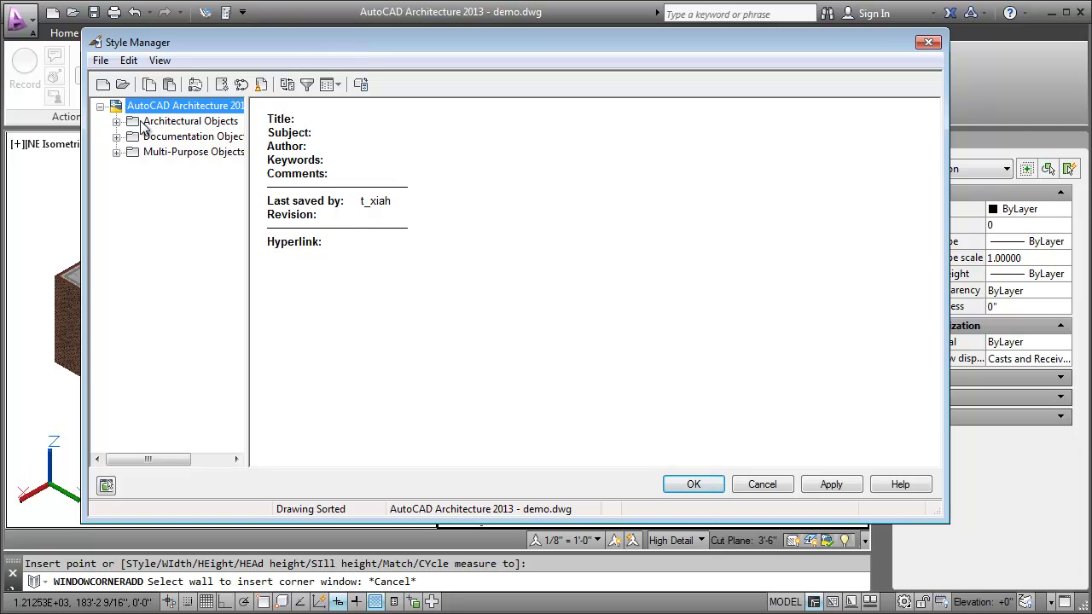
{"action": "left_click", "coordinate": [116, 121]}
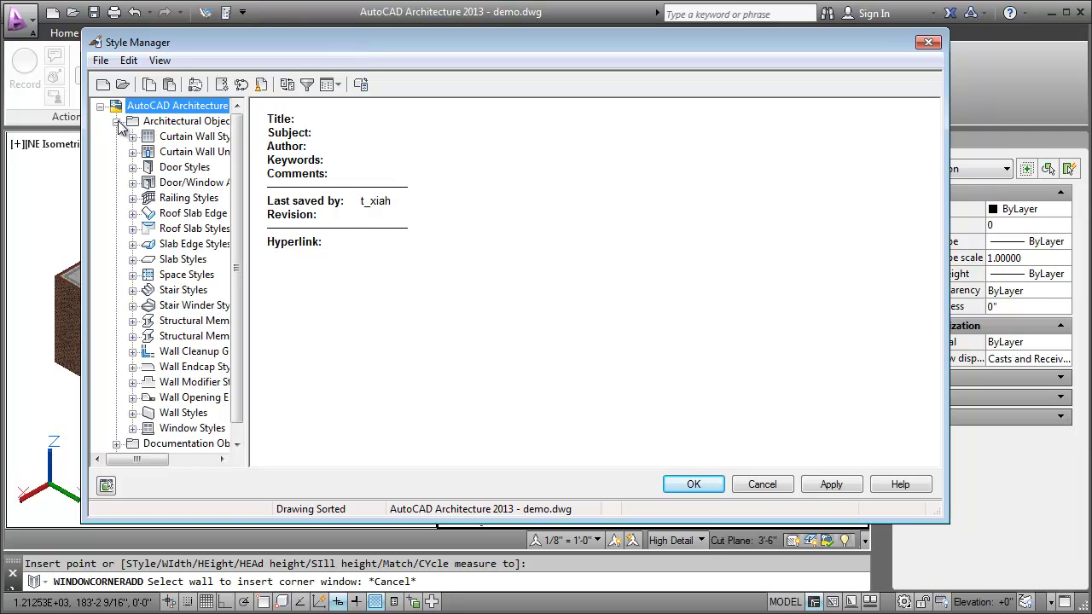
{"action": "left_click", "coordinate": [132, 428]}
{"action": "left_click", "coordinate": [193, 403]}
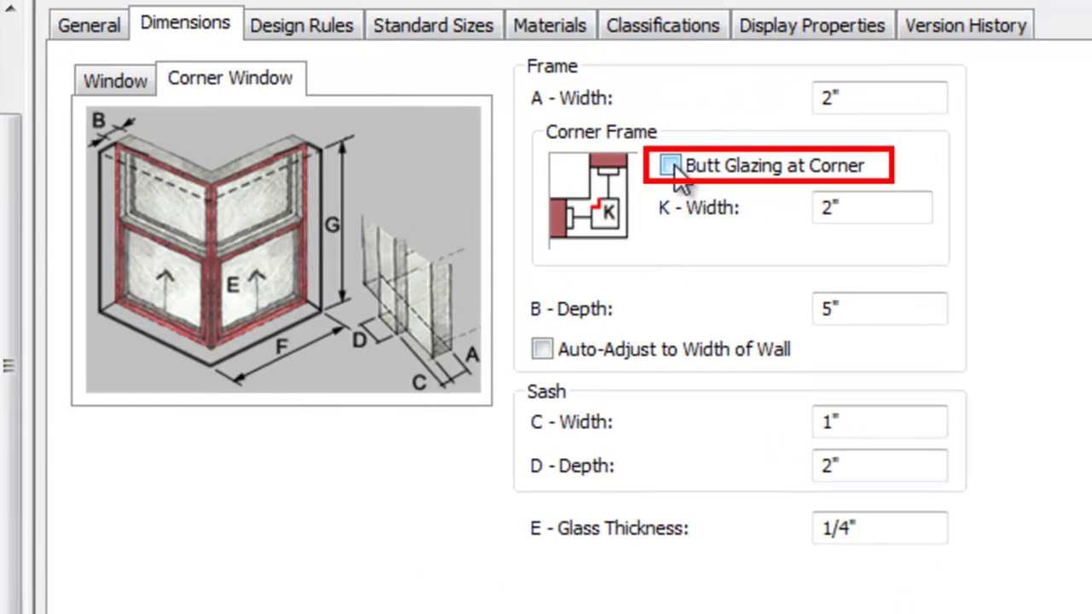
{"action": "left_click", "coordinate": [672, 165]}
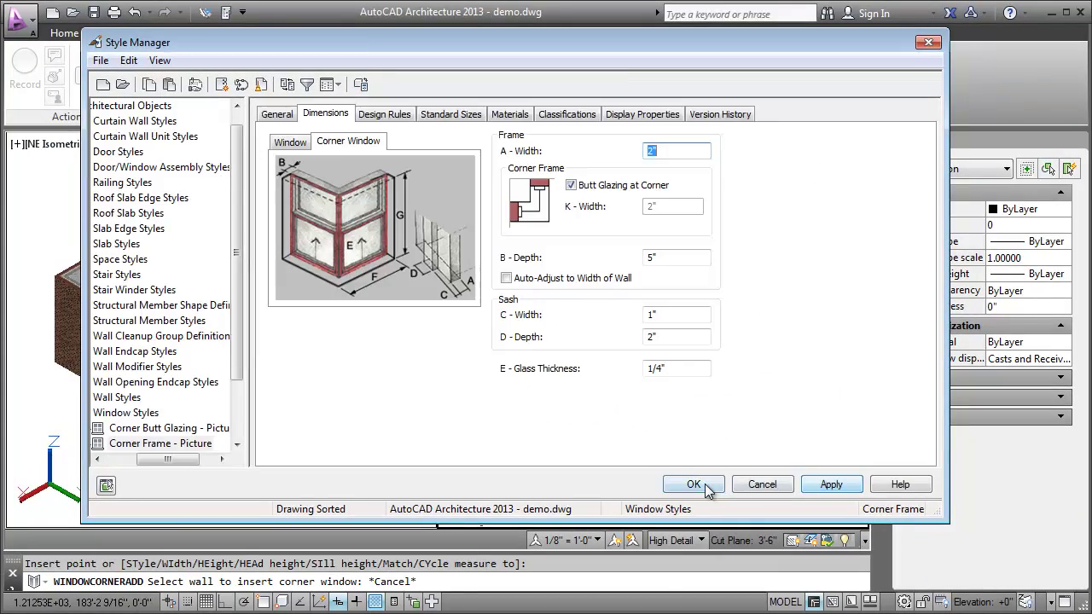
{"action": "left_click", "coordinate": [706, 485]}
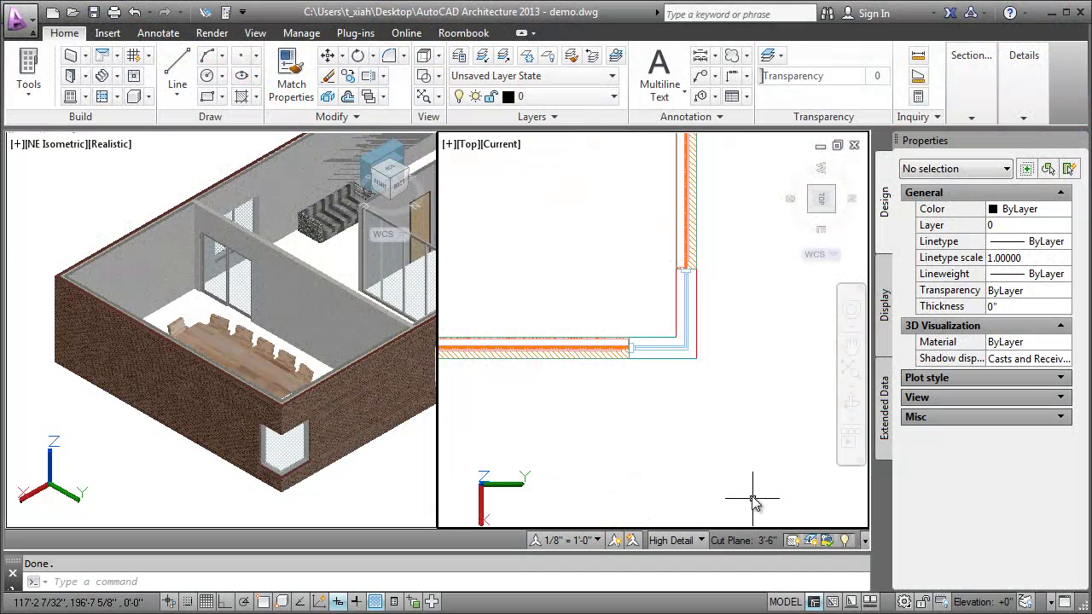
Flip the corner window and move it to the room's bottom-left corner
{"action": "left_click", "coordinate": [662, 347]}
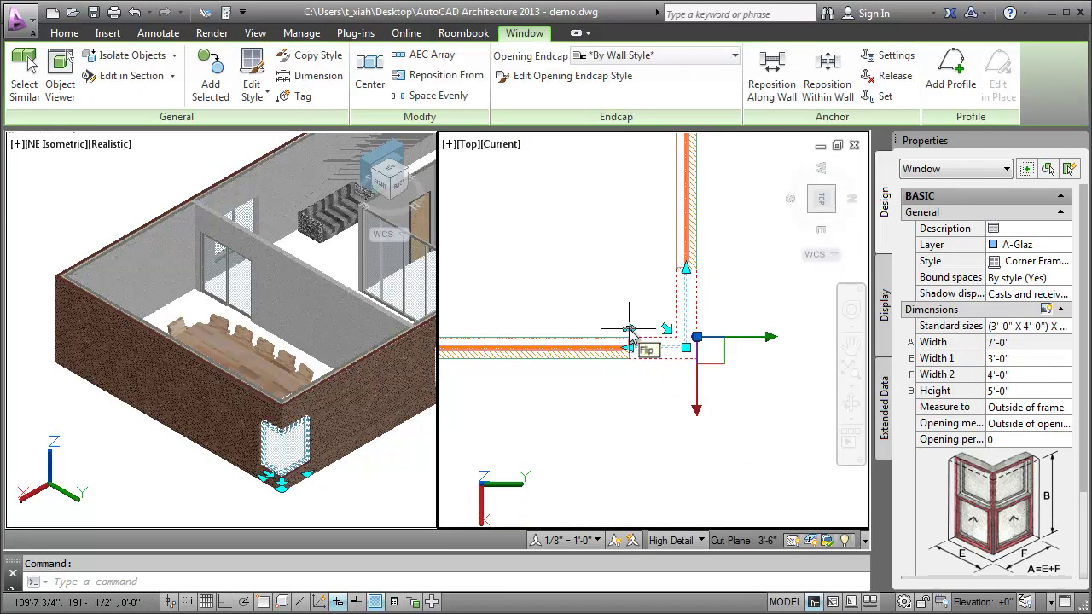
{"action": "left_click", "coordinate": [630, 333]}
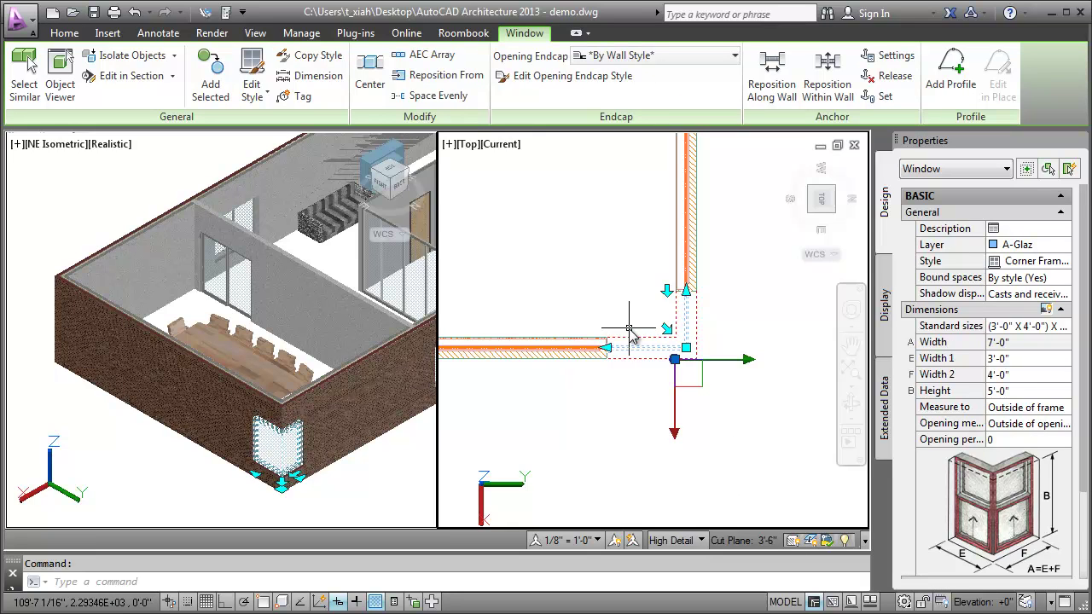
{"action": "left_click", "coordinate": [686, 348]}
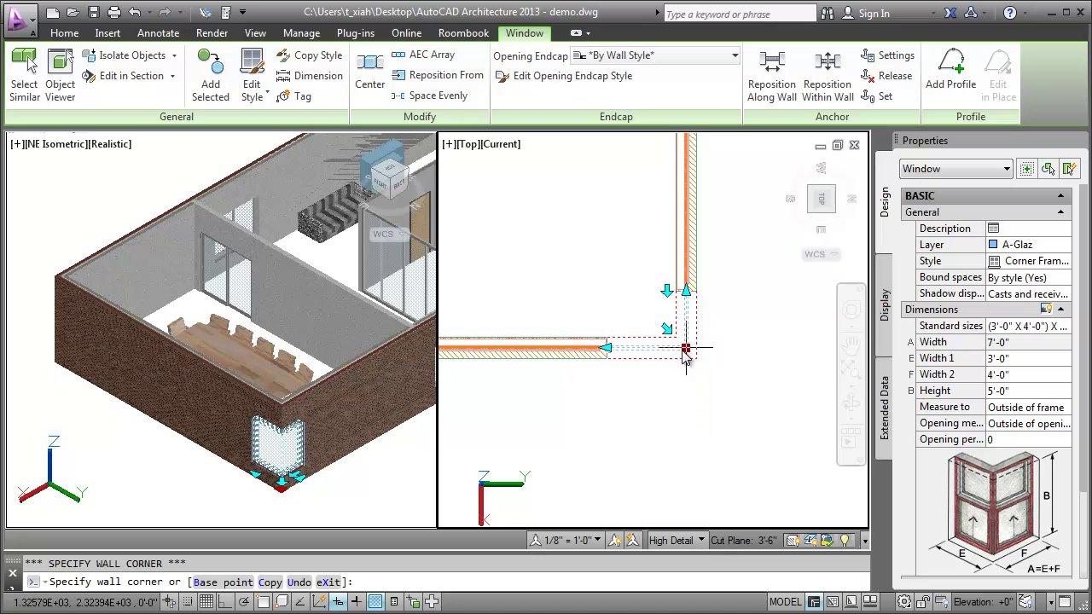
{"action": "scroll", "coordinate": [559, 392], "scroll_direction": "down", "scroll_amount": 3}
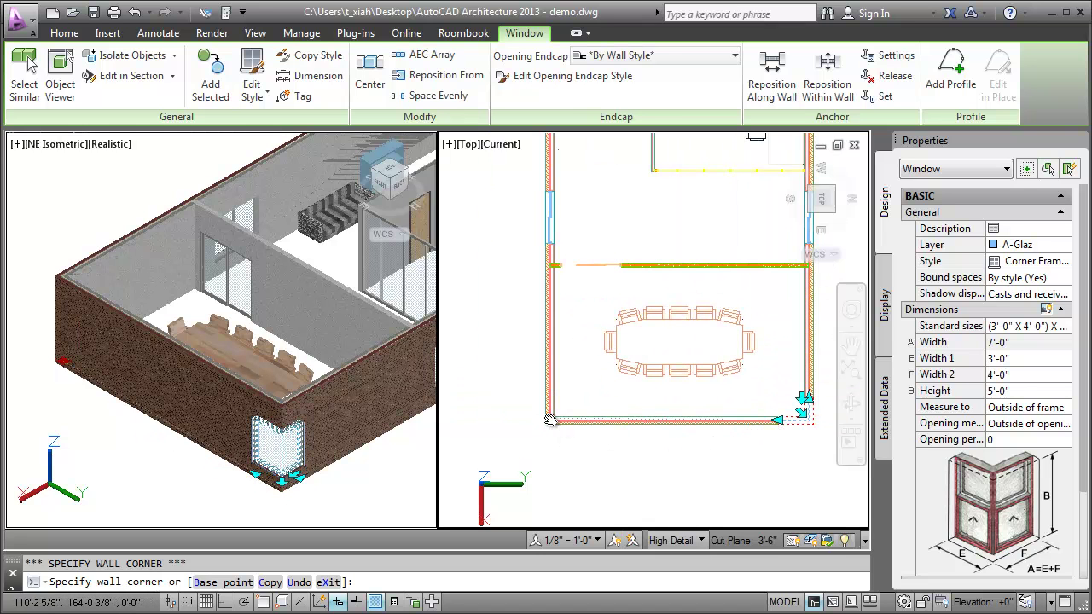
{"action": "left_click", "coordinate": [553, 421]}
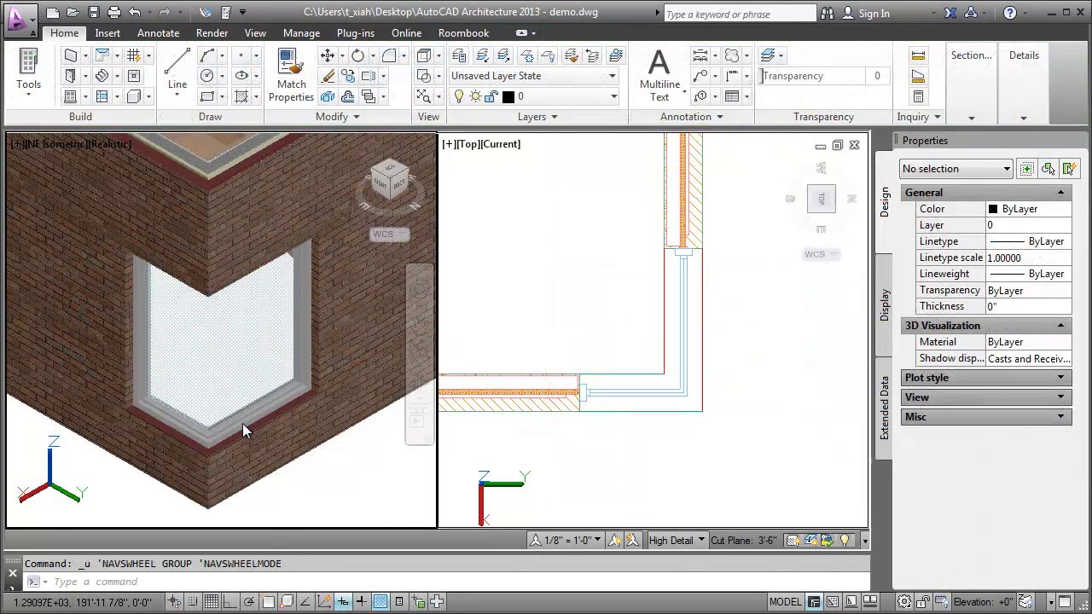
Raise the corner window higher on the wall using Move Vertically
{"action": "left_click", "coordinate": [243, 429]}
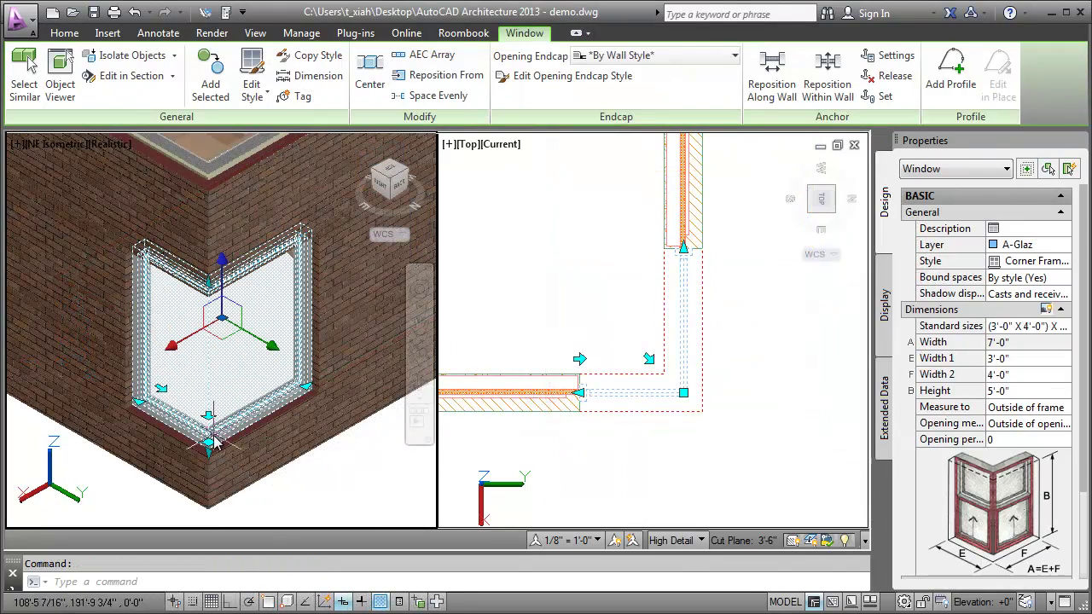
{"action": "left_click", "coordinate": [273, 509]}
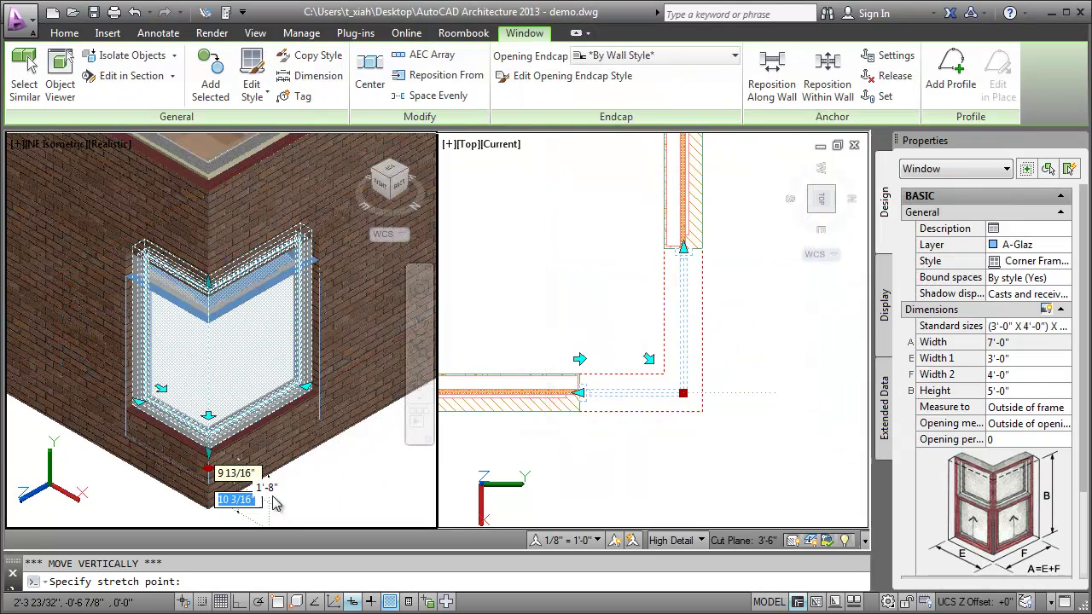
{"action": "left_click", "coordinate": [269, 446]}
{"action": "mouse_move", "coordinate": [221, 286]}
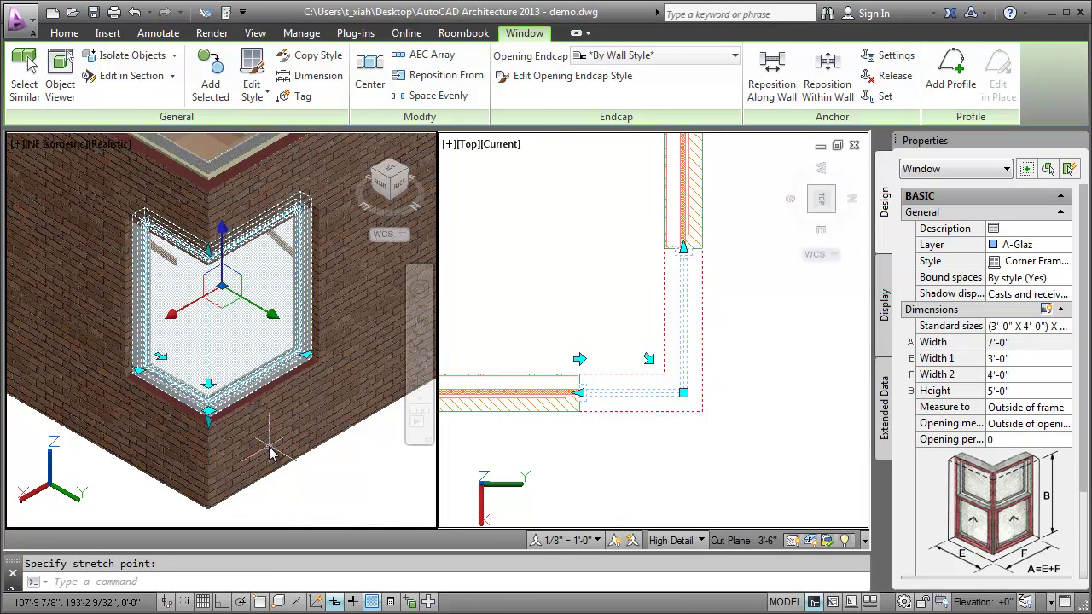
{"action": "left_click", "coordinate": [260, 462]}
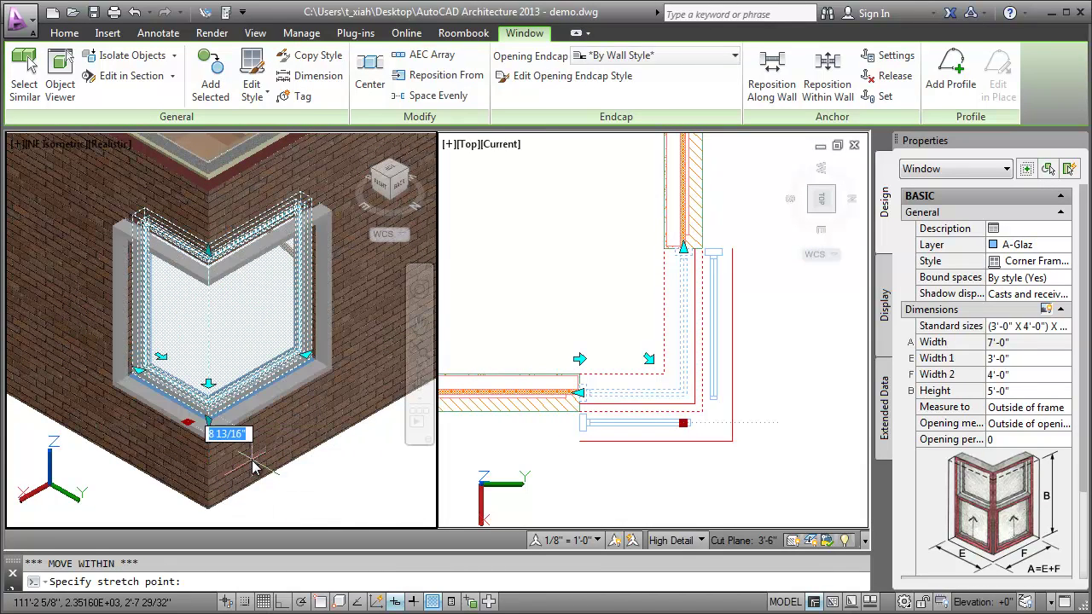
{"action": "key", "text": "Escape"}
{"action": "key", "text": "Escape"}
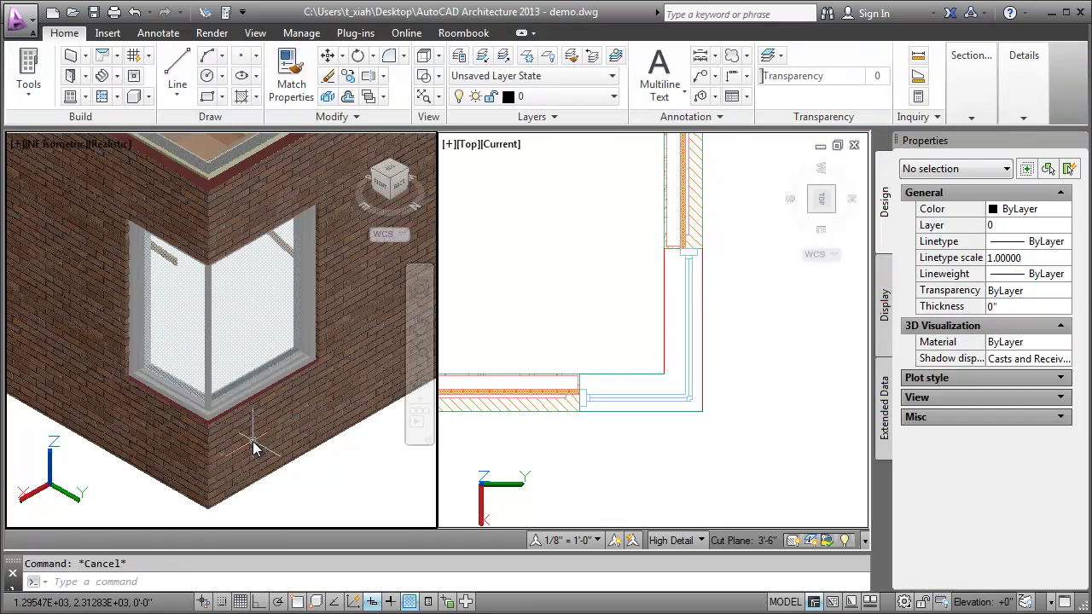
Drag the walls' shared corner grip downward to a new point and deselect
{"action": "left_click", "coordinate": [253, 448]}
{"action": "left_click", "coordinate": [209, 493]}
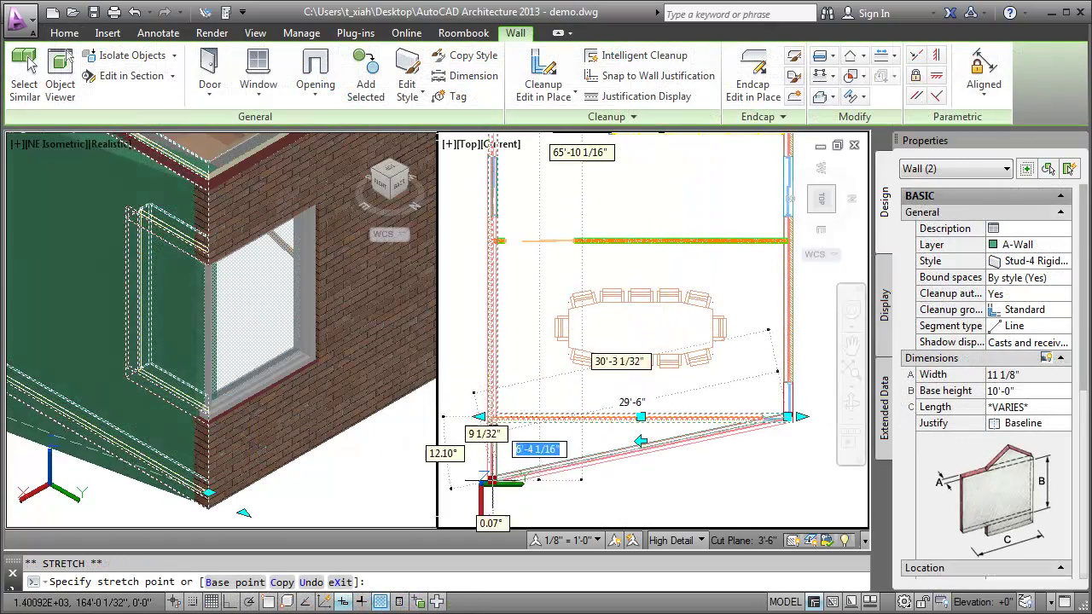
{"action": "left_click", "coordinate": [491, 482]}
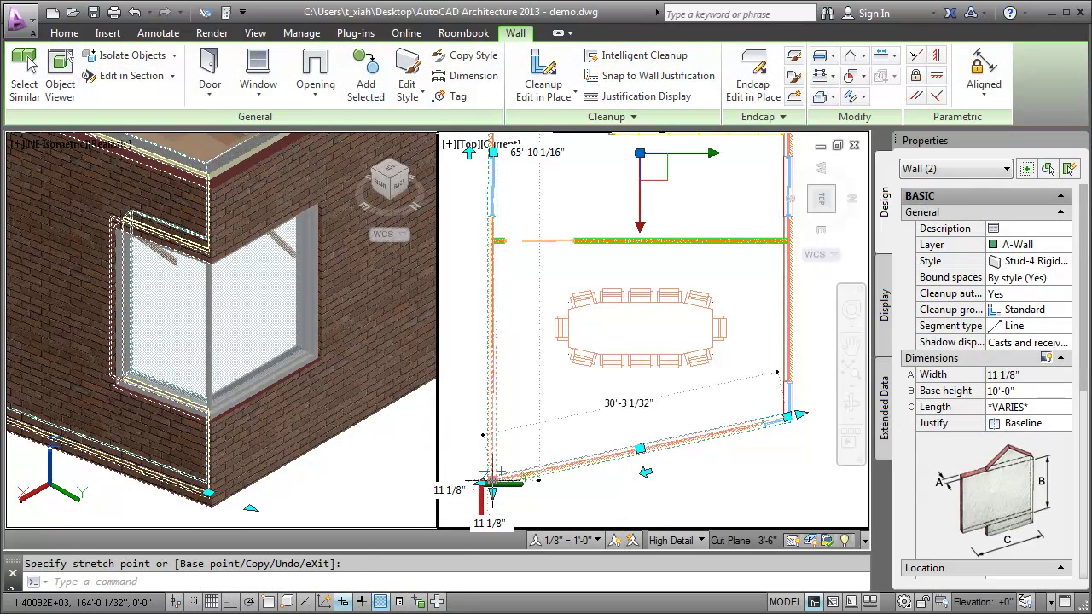
{"action": "key", "text": "Escape"}
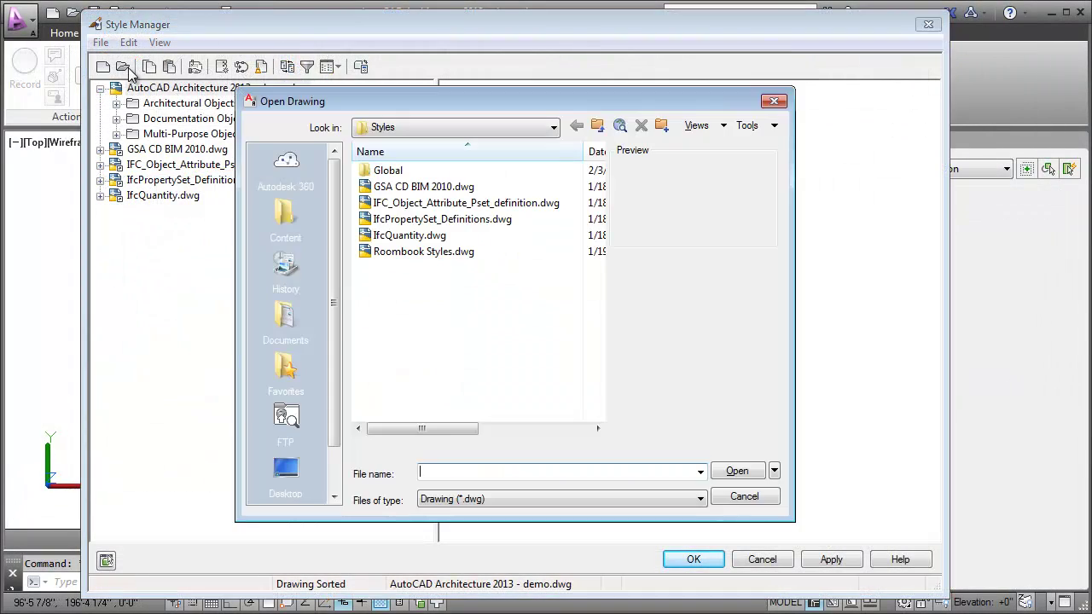
Load IFC_Object_Attribute_Pset_definition.dwg and expand demo.dwg's Property Set Definitions
{"action": "left_click", "coordinate": [122, 66]}
{"action": "double_click", "coordinate": [477, 203]}
{"action": "left_click", "coordinate": [117, 119]}
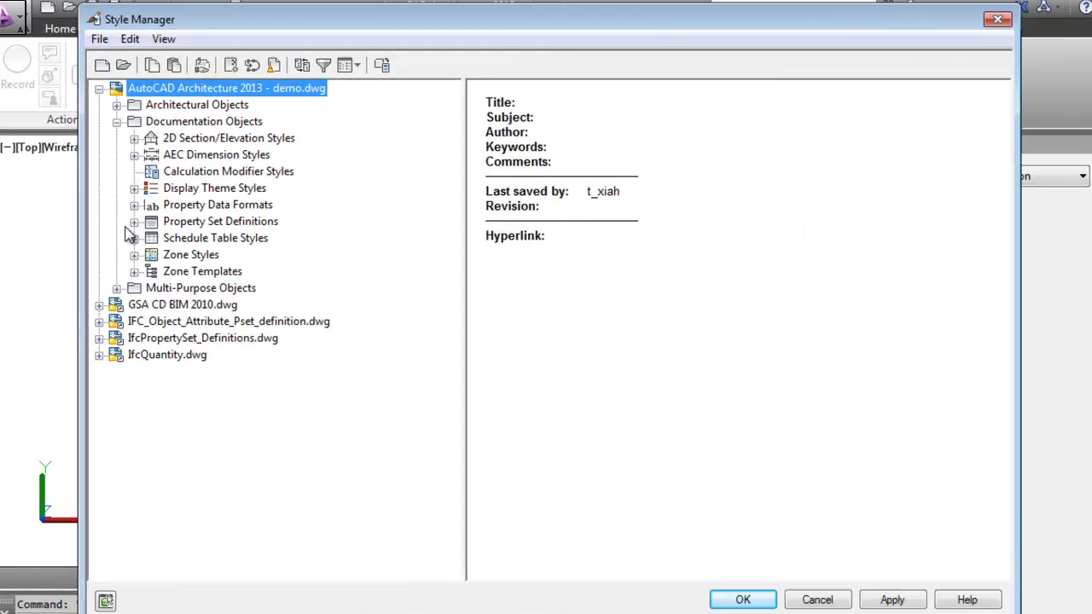
{"action": "left_click", "coordinate": [132, 210]}
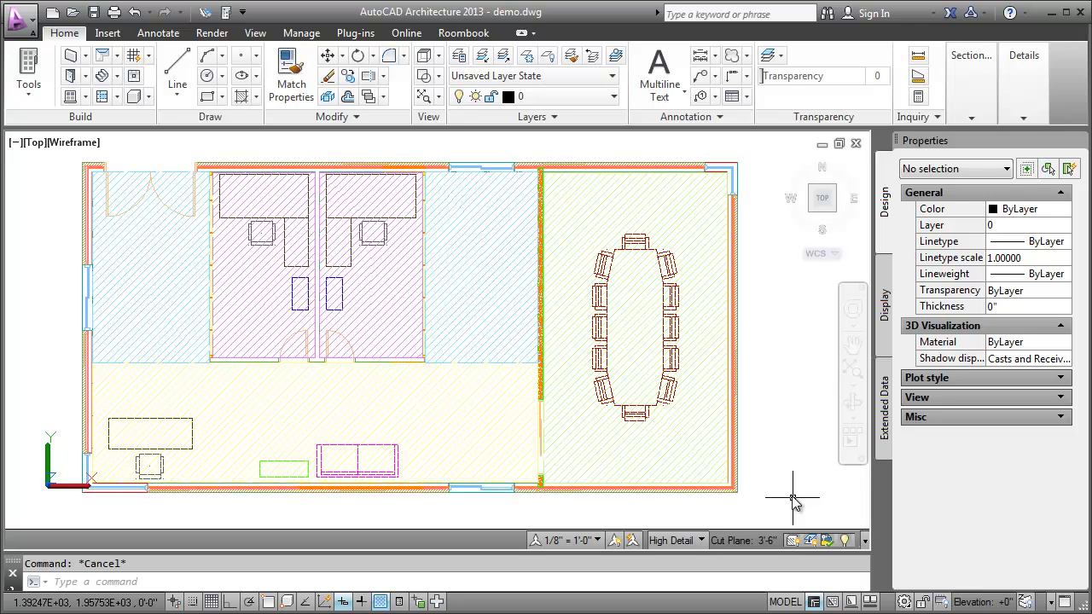
Add IfcObjectAttributes and IfcSpaceContainment property sets to the right-hand wall via Extended Data
{"action": "left_click", "coordinate": [733, 437]}
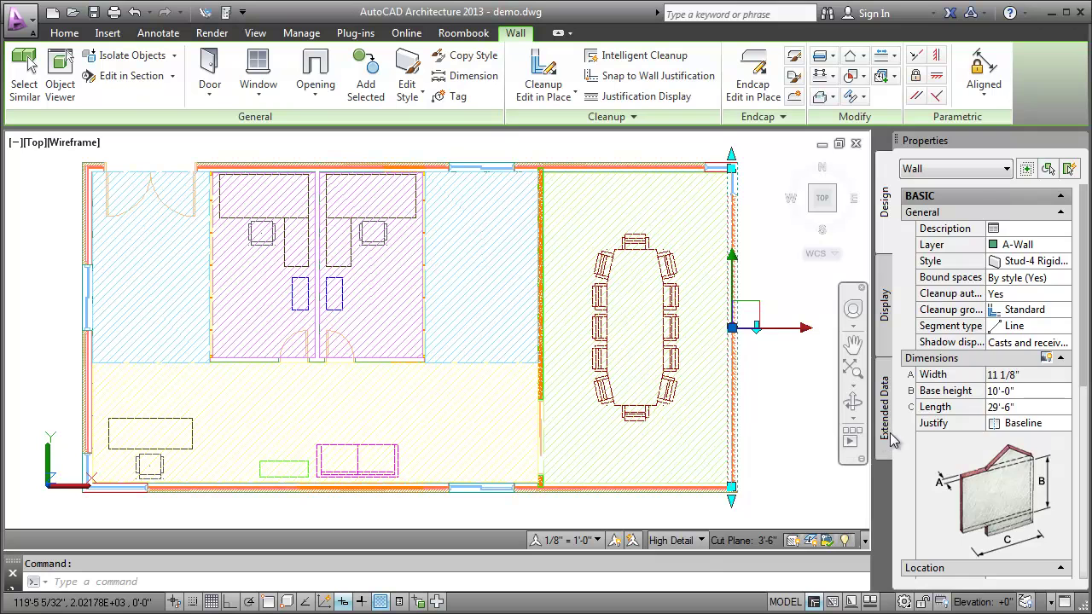
{"action": "left_click", "coordinate": [890, 436]}
{"action": "left_click", "coordinate": [912, 564]}
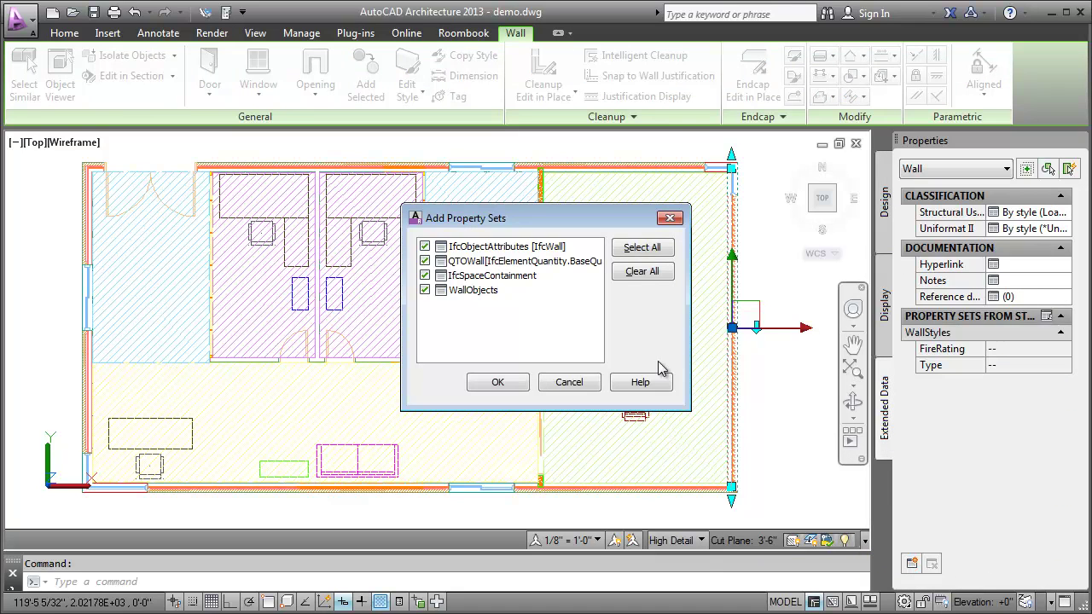
{"action": "left_click", "coordinate": [425, 275]}
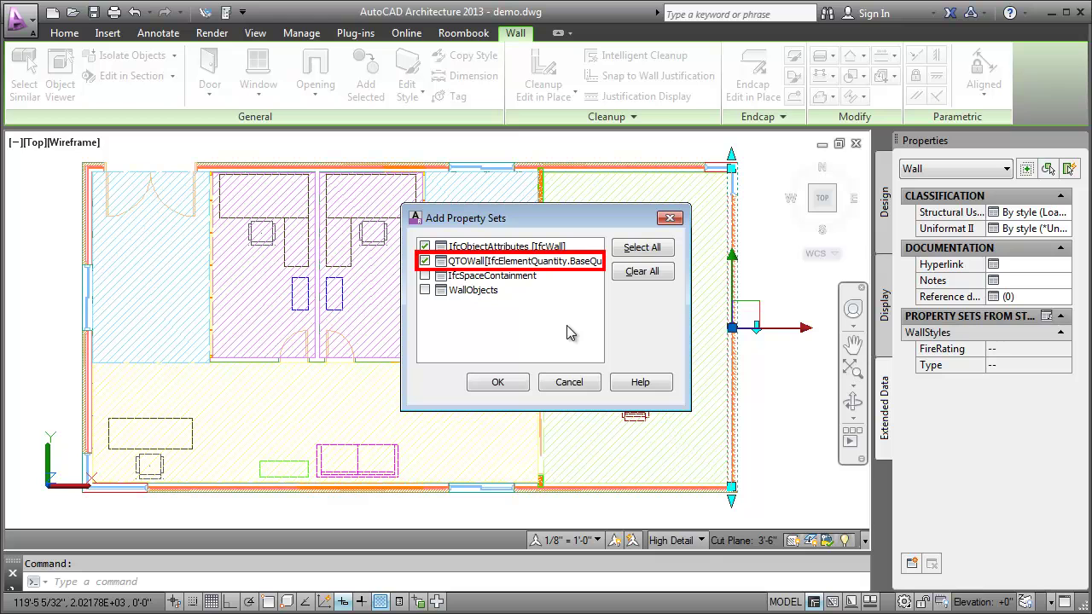
{"action": "left_click", "coordinate": [498, 383]}
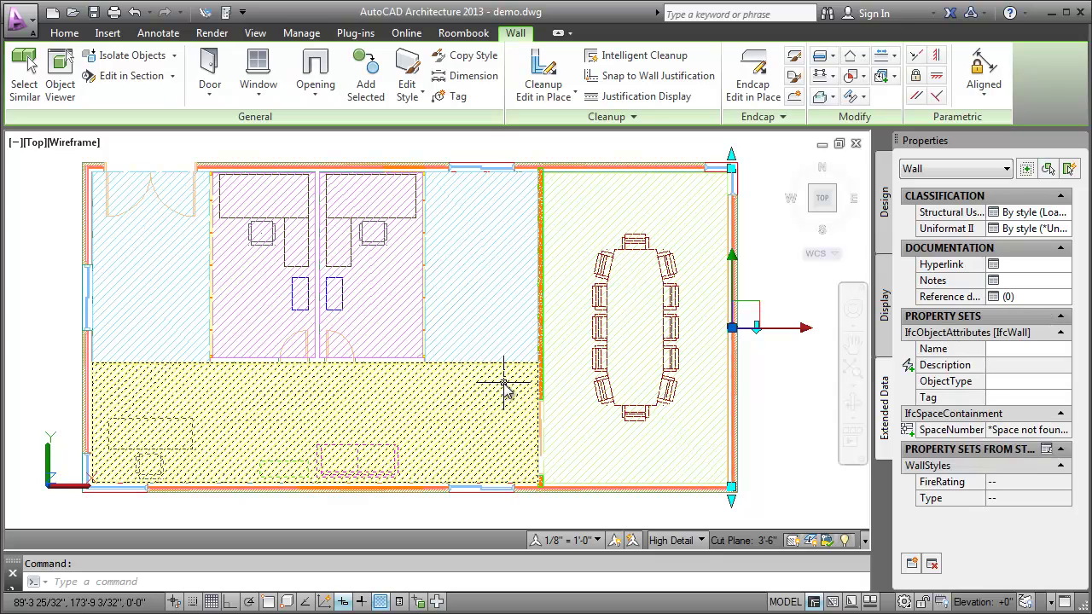
Add RoomFinishObjects and SpaceObjects property sets to the conference room space
{"action": "key", "text": "Escape"}
{"action": "left_click", "coordinate": [701, 456]}
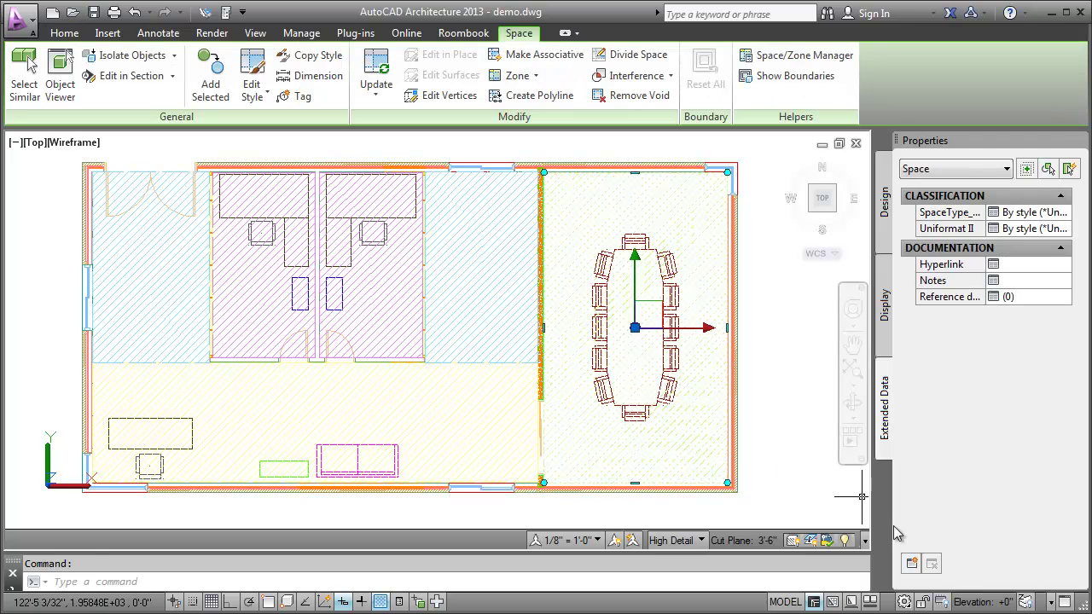
{"action": "left_click", "coordinate": [912, 563]}
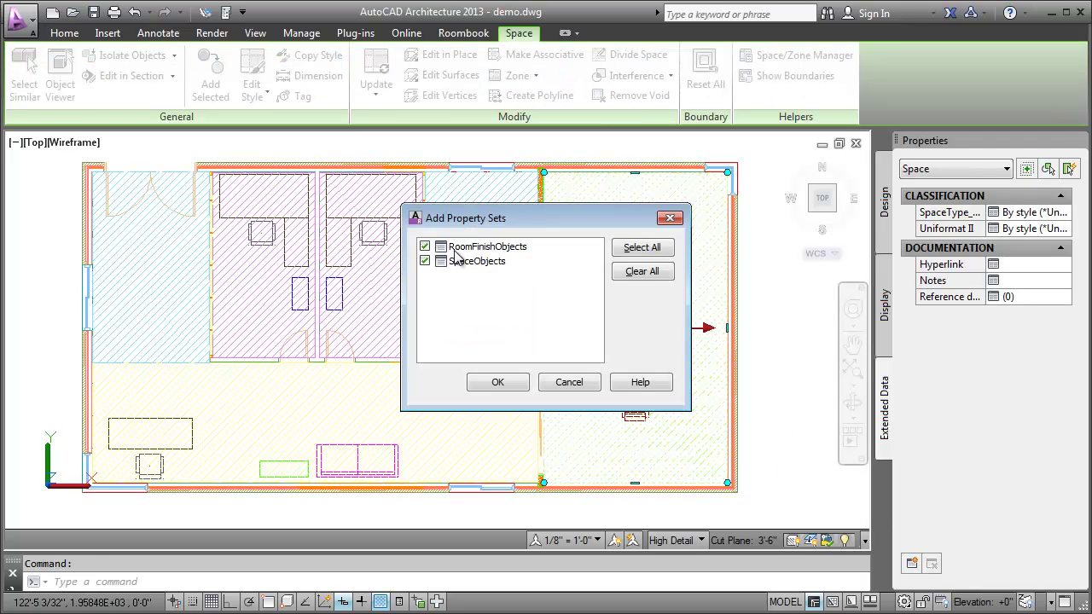
{"action": "left_click", "coordinate": [496, 383]}
Attach the IfcSpaceContainment property set to the conference table
{"action": "key", "text": "Escape"}
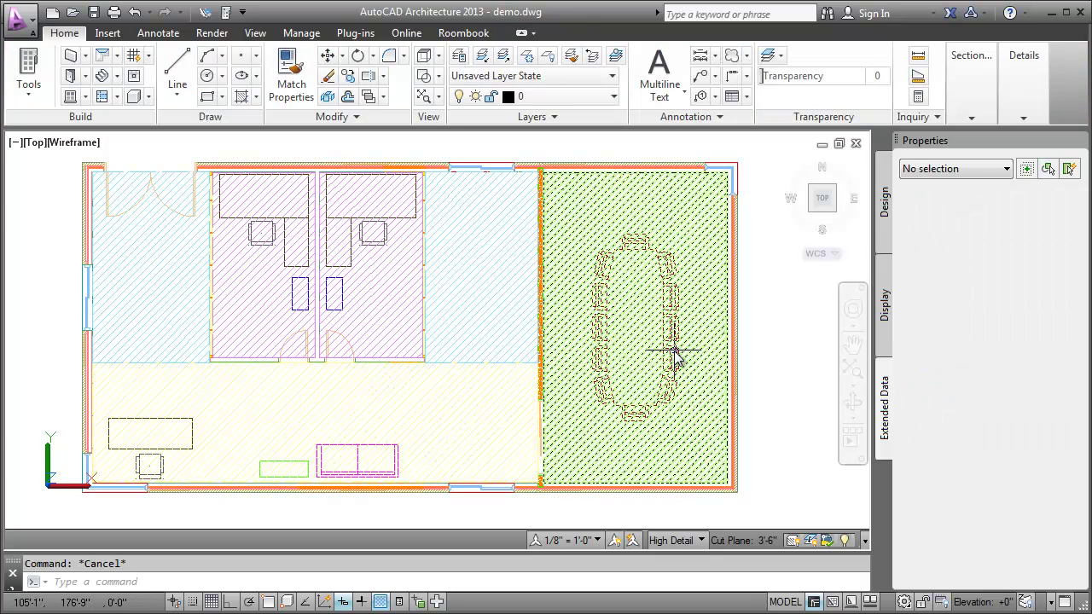
{"action": "left_click", "coordinate": [674, 356]}
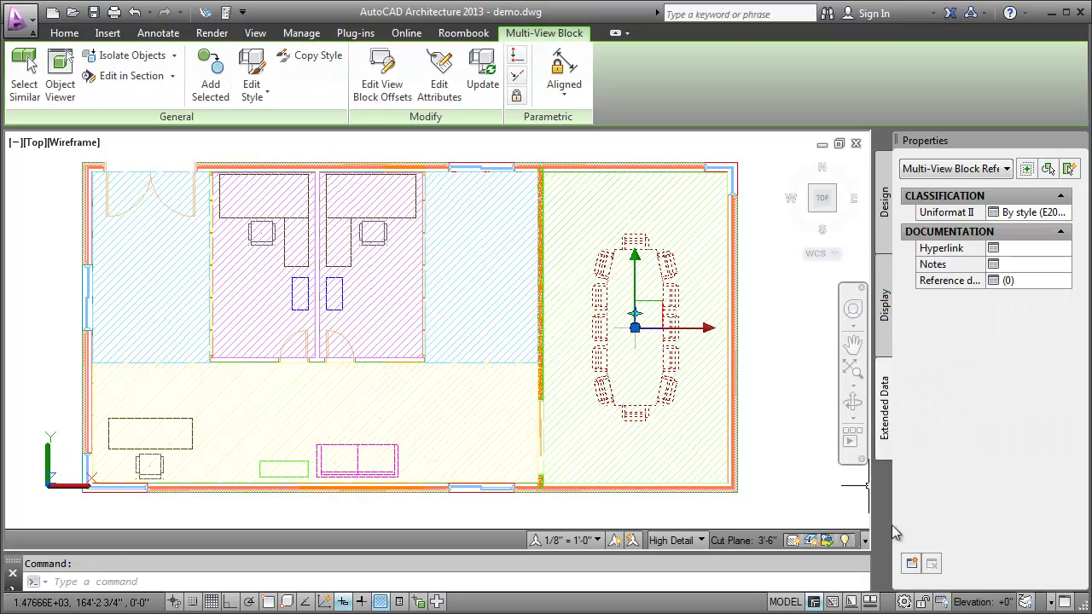
{"action": "left_click", "coordinate": [911, 563]}
{"action": "left_click", "coordinate": [497, 382]}
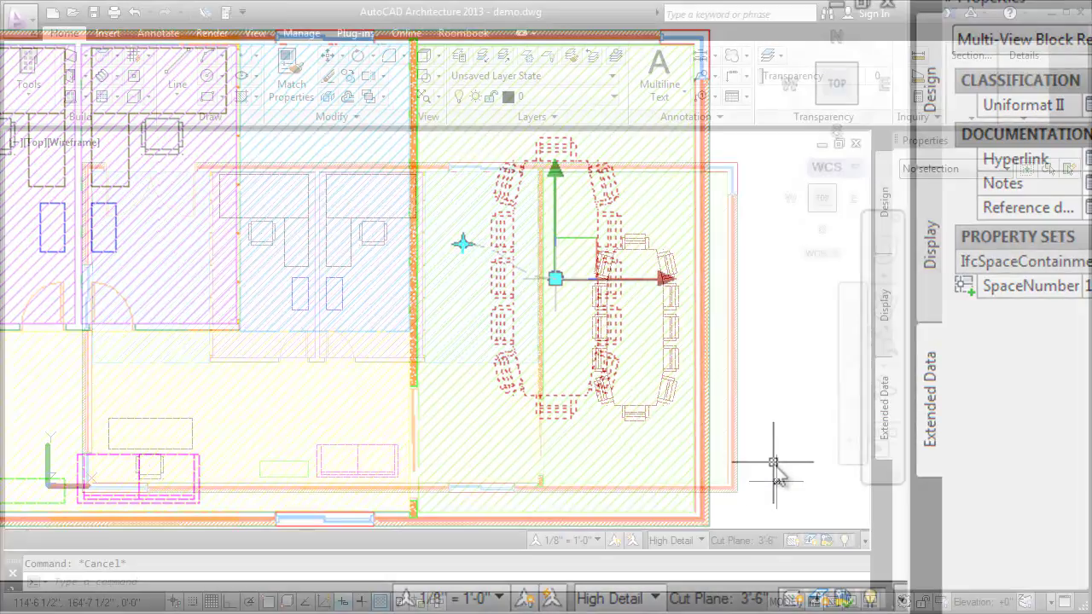
Set the two-desk office space's SpaceType classification to Office Area
{"action": "key", "text": "Escape"}
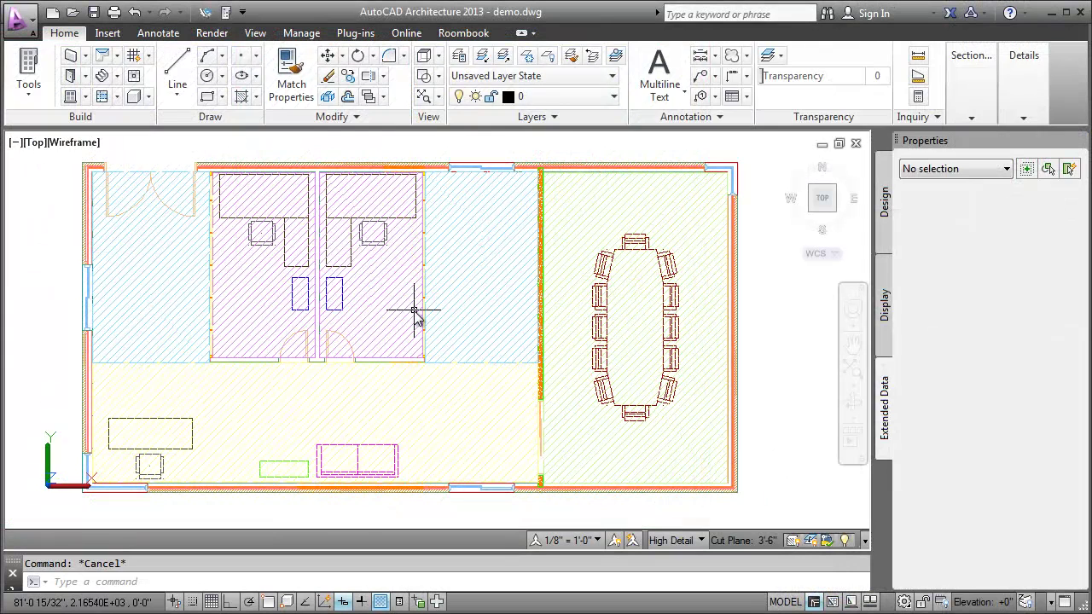
{"action": "left_click", "coordinate": [415, 314]}
{"action": "left_click", "coordinate": [1031, 215]}
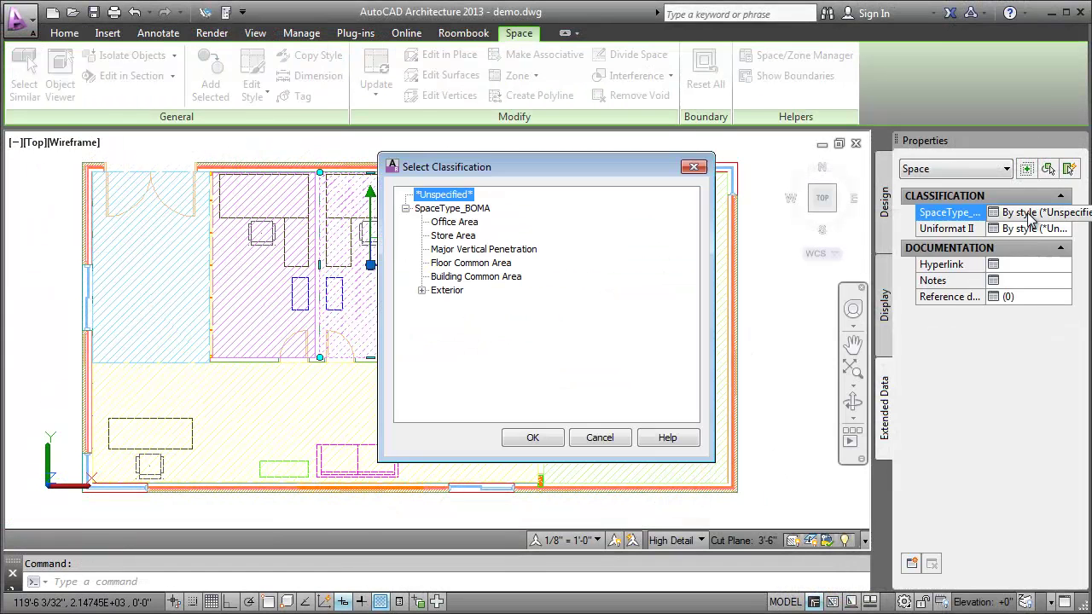
{"action": "left_click", "coordinate": [445, 225]}
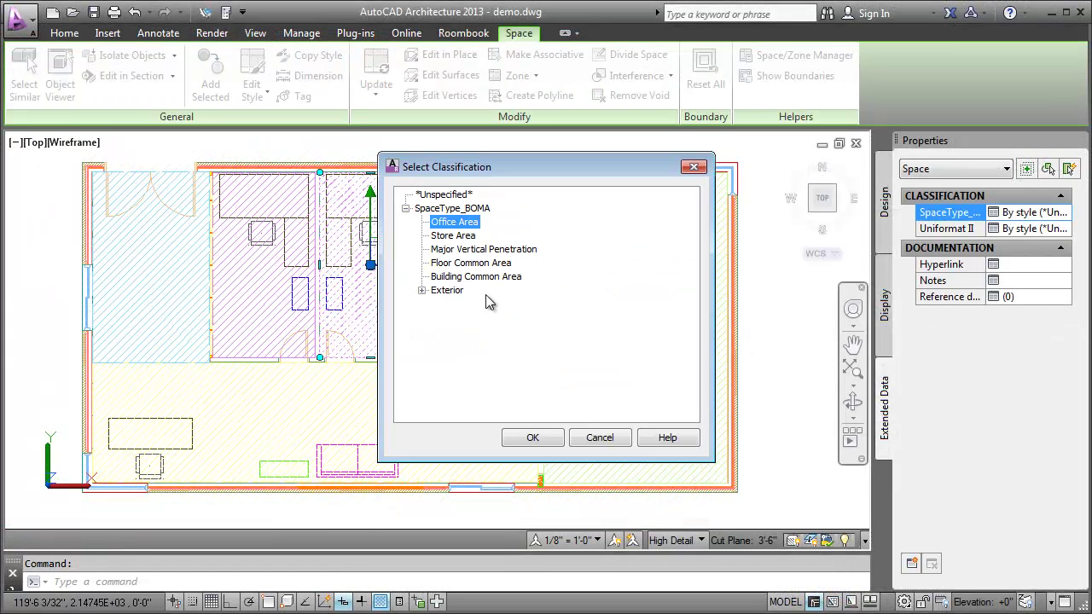
{"action": "left_click", "coordinate": [530, 438]}
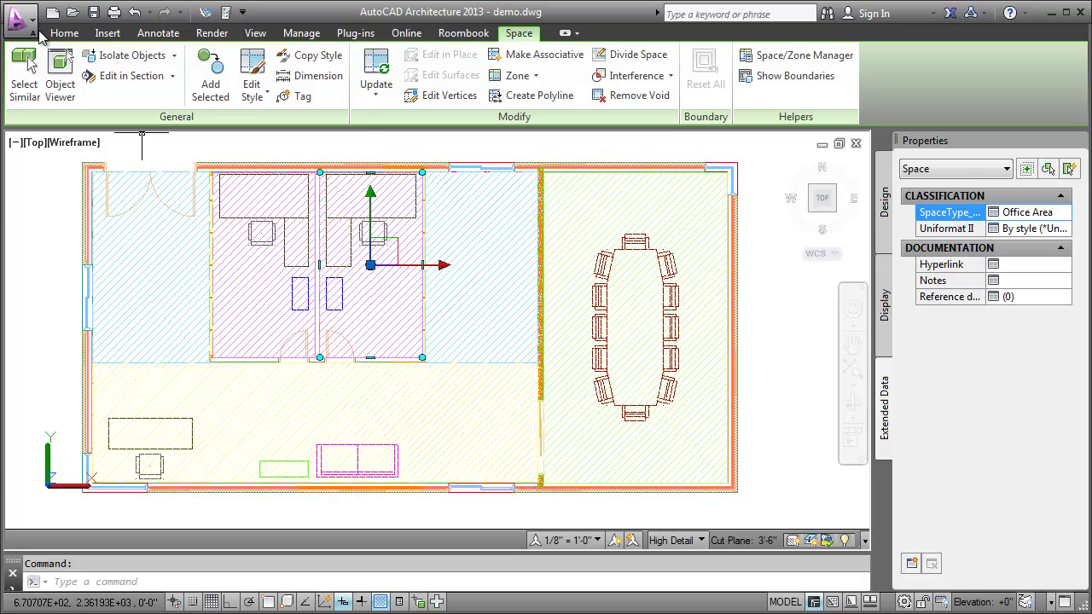
Start an IFC export and check Quantity Add On and Space Boundary Add On in its View options
{"action": "left_click", "coordinate": [21, 19]}
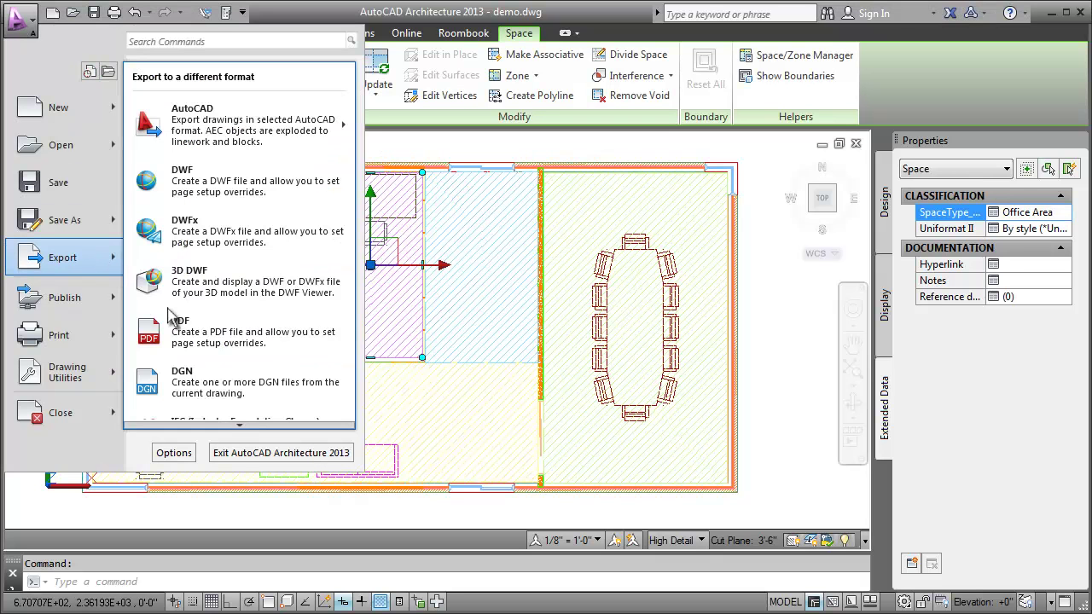
{"action": "mouse_move", "coordinate": [63, 256]}
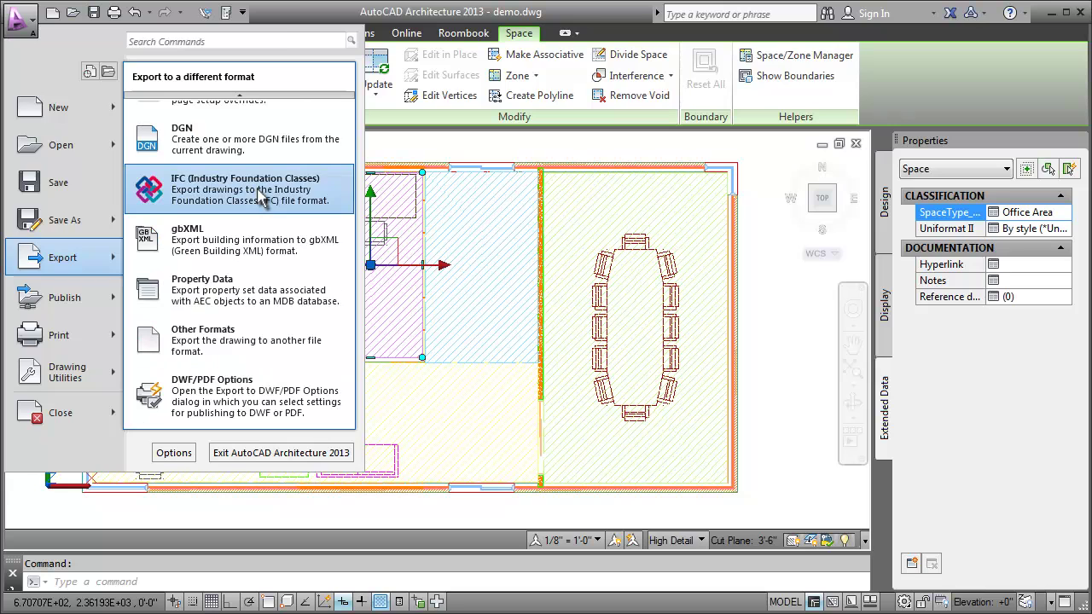
{"action": "left_click", "coordinate": [260, 196]}
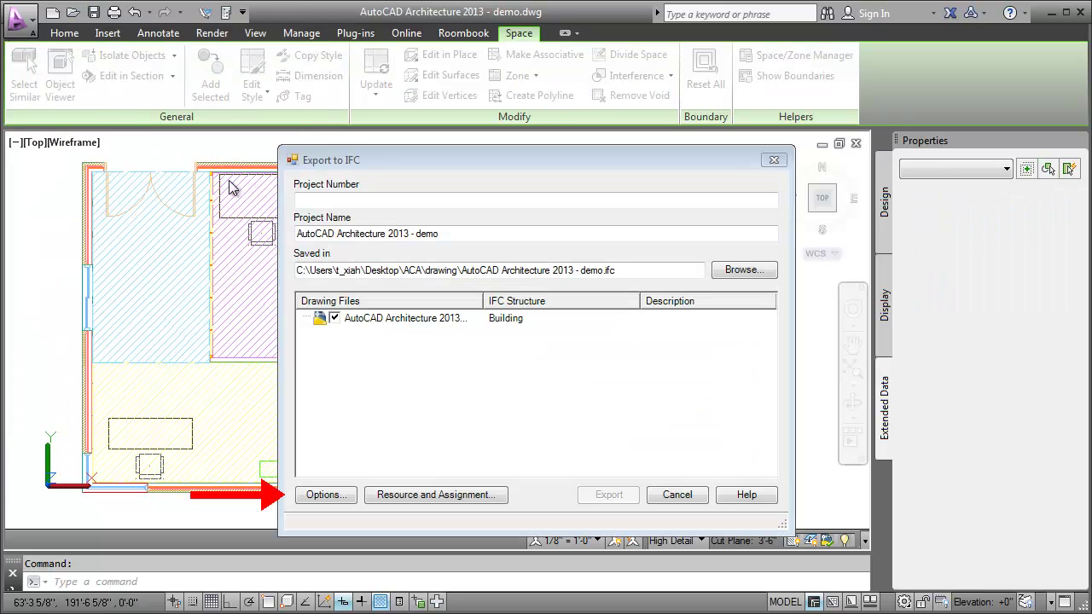
{"action": "left_click", "coordinate": [319, 493]}
{"action": "left_click", "coordinate": [227, 78]}
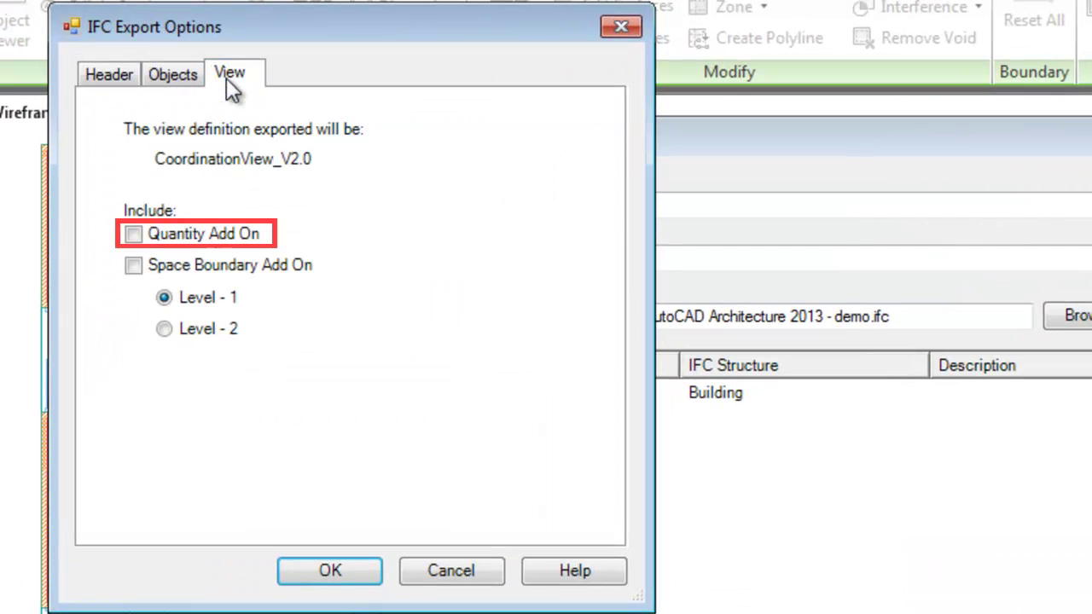
{"action": "left_click", "coordinate": [156, 247]}
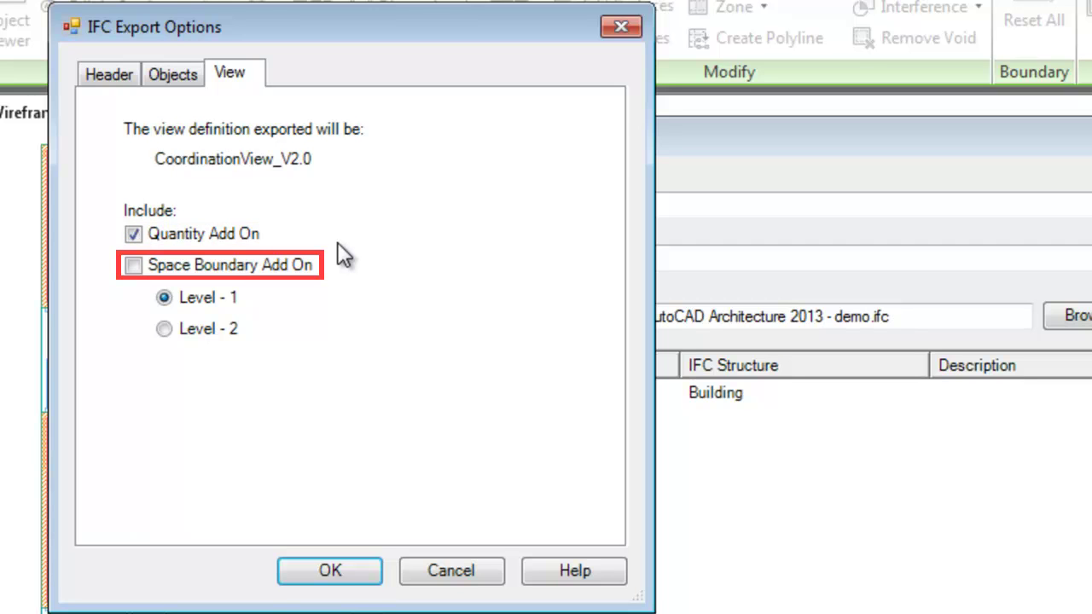
{"action": "left_click", "coordinate": [215, 266]}
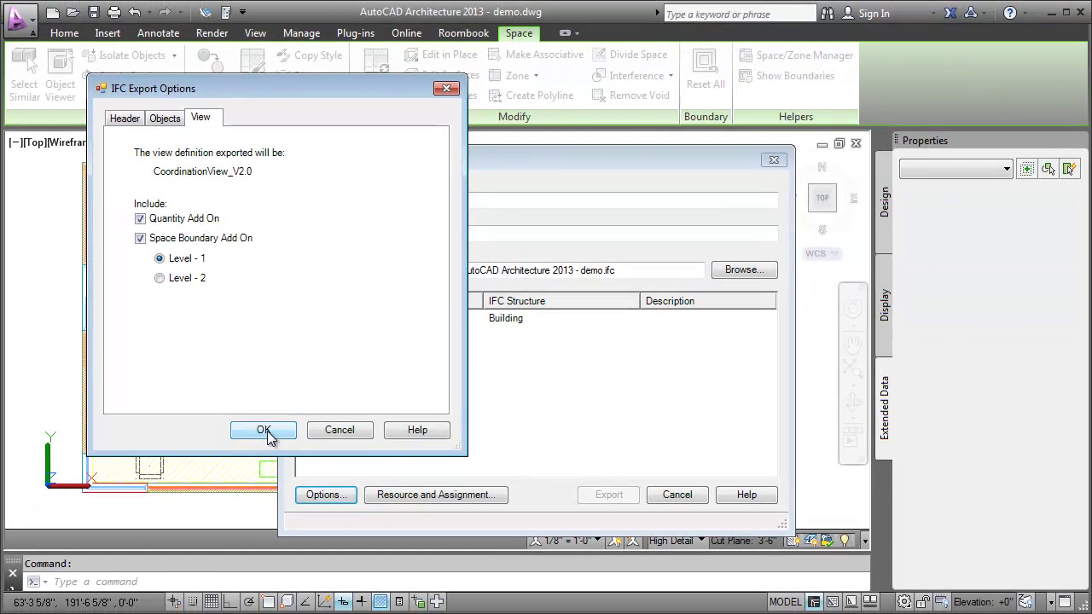
Enter project number 0001, save as an IFCZIP file, and run the export
{"action": "left_click", "coordinate": [264, 429]}
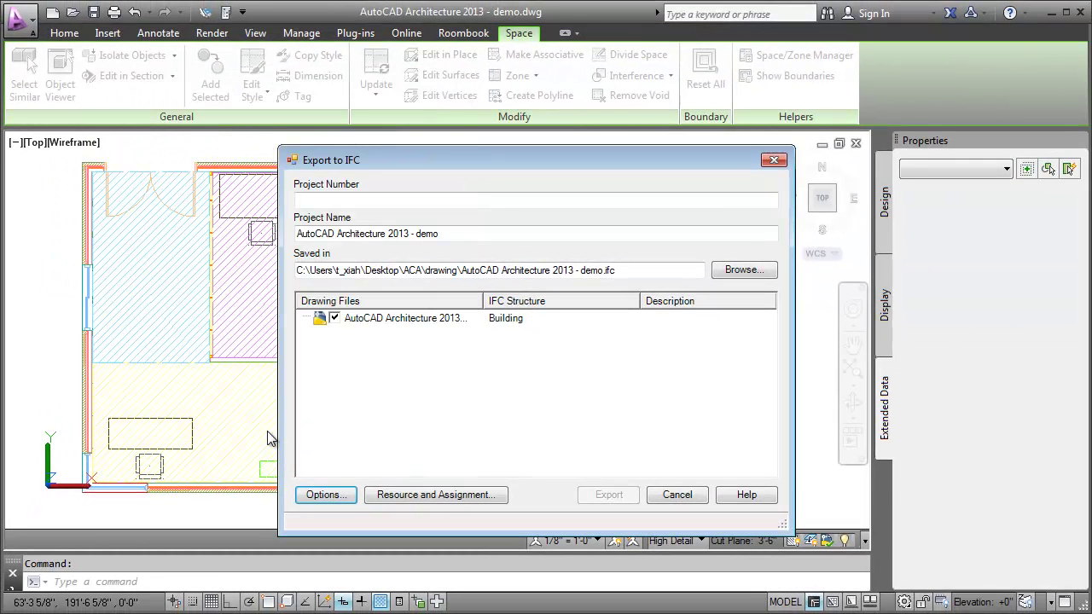
{"action": "left_click", "coordinate": [323, 201]}
{"action": "type", "text": "0001"}
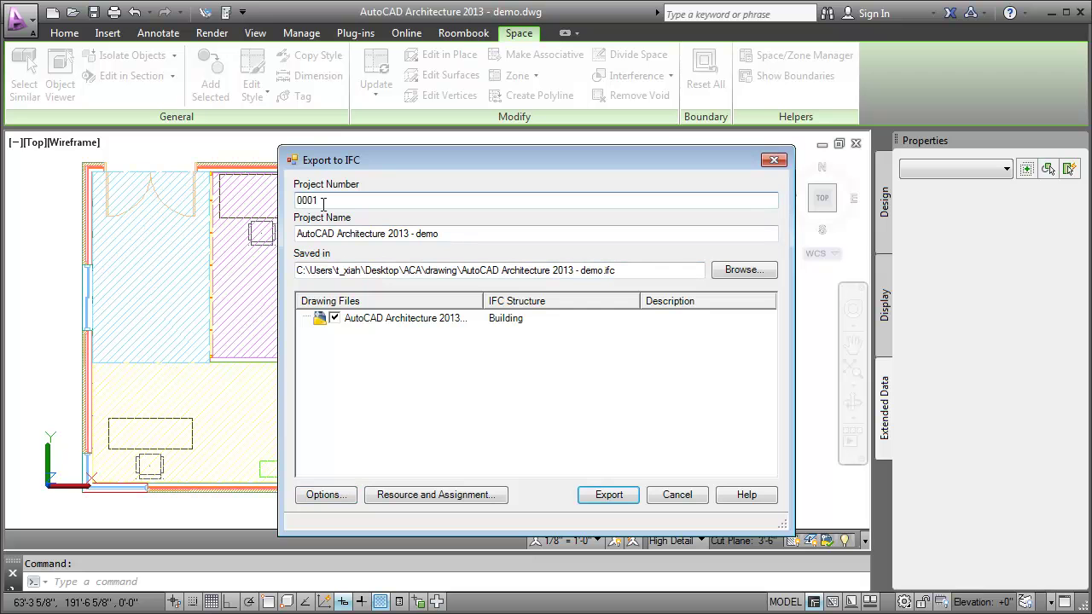
{"action": "left_click", "coordinate": [737, 269]}
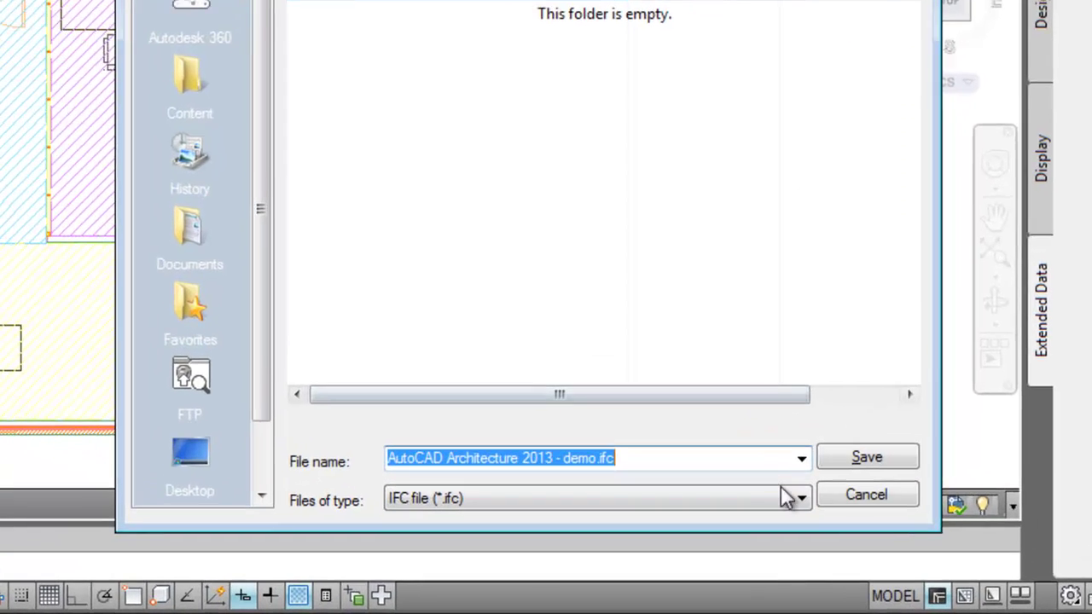
{"action": "left_click", "coordinate": [713, 535]}
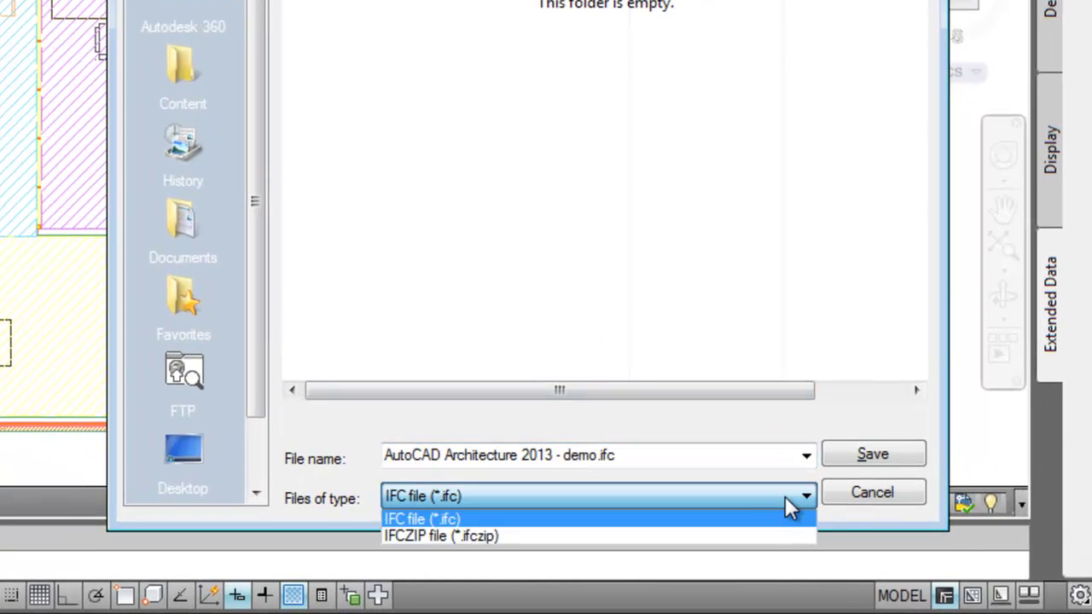
{"action": "left_click", "coordinate": [754, 535]}
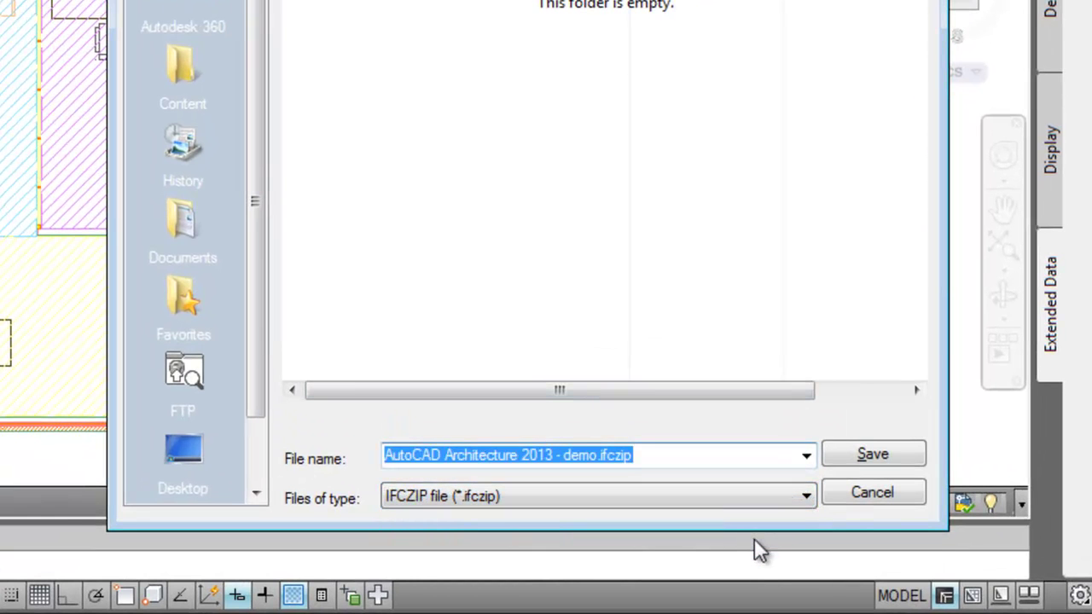
{"action": "left_click", "coordinate": [837, 452]}
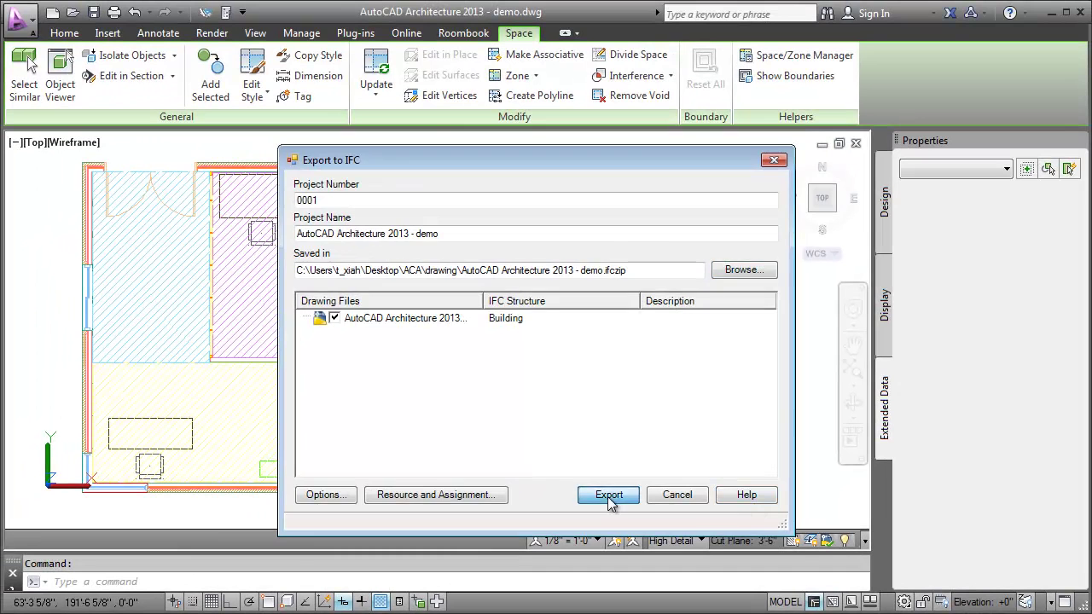
{"action": "left_click", "coordinate": [609, 495]}
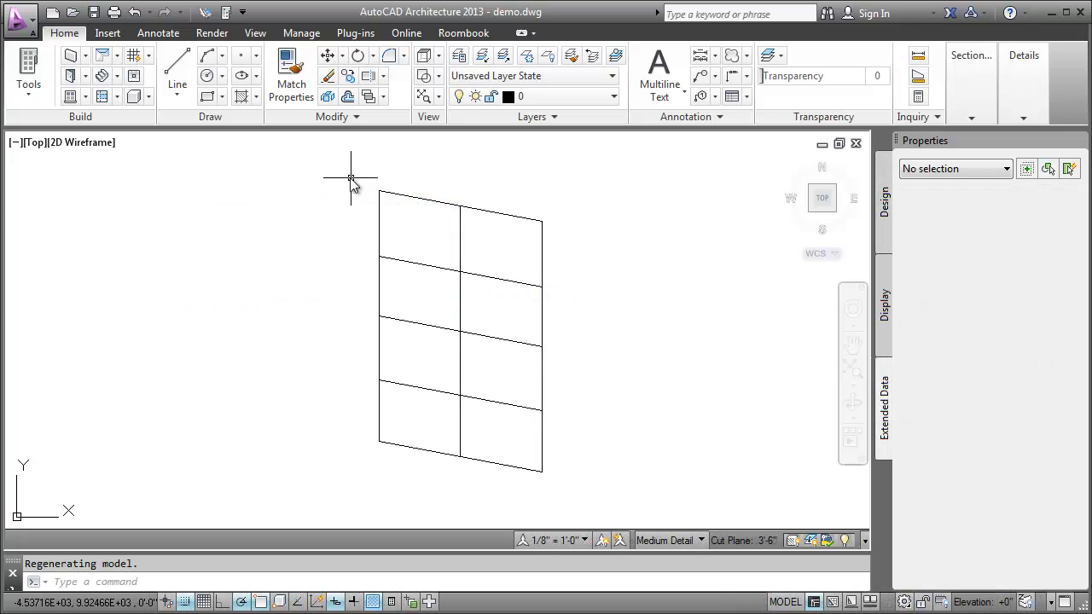
Convert the eight selected slanted lines into a custom column grid with bubbles, erasing the original lines
{"action": "left_click", "coordinate": [348, 165]}
{"action": "left_click", "coordinate": [570, 492]}
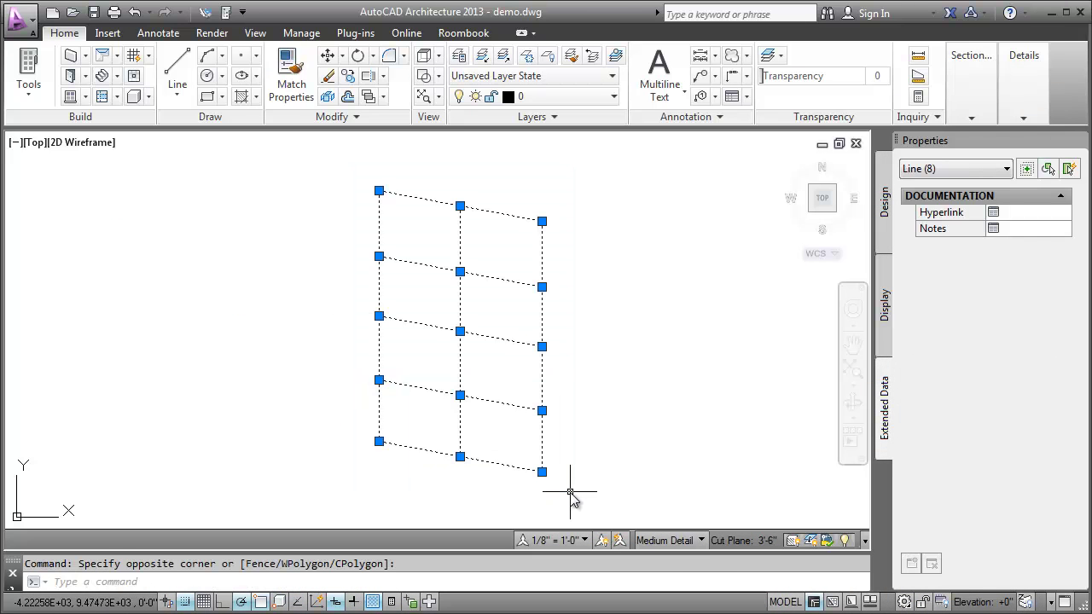
{"action": "left_click", "coordinate": [150, 56]}
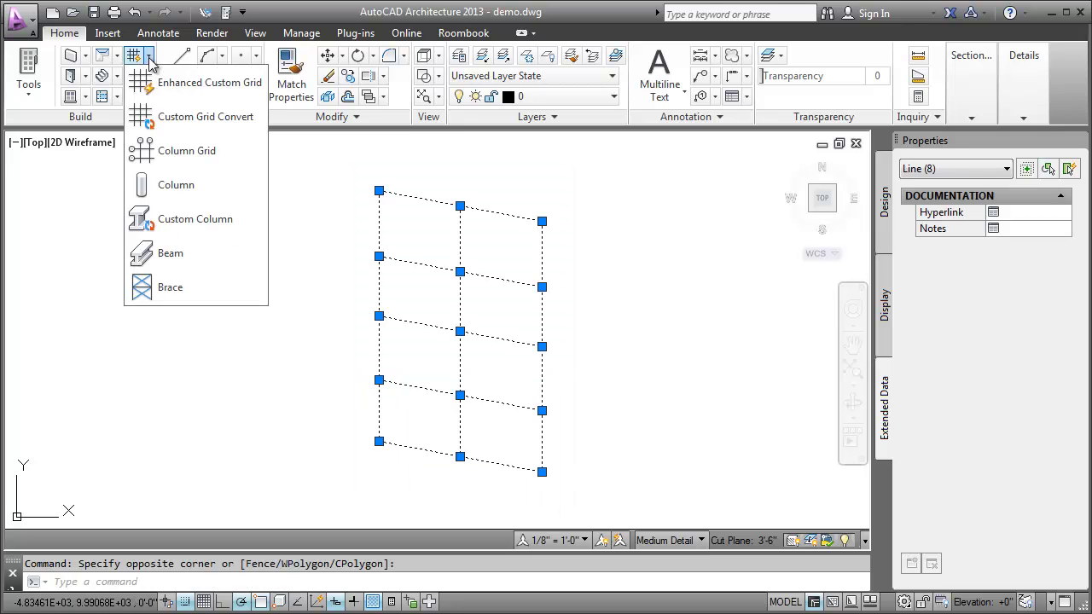
{"action": "left_click", "coordinate": [164, 120]}
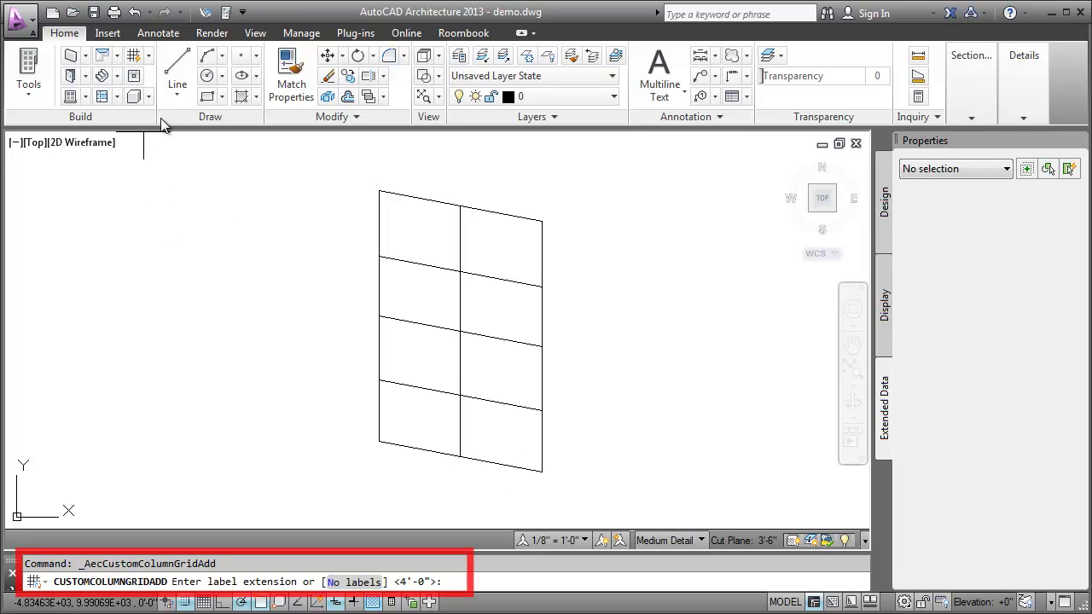
{"action": "key", "text": "Return"}
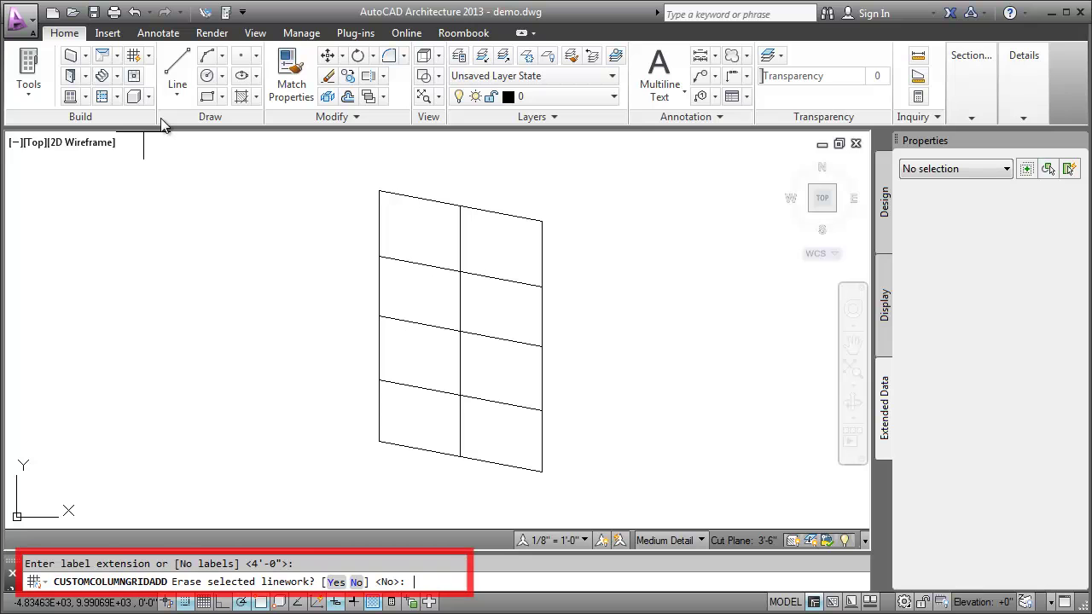
{"action": "type", "text": "y"}
{"action": "key", "text": "Return"}
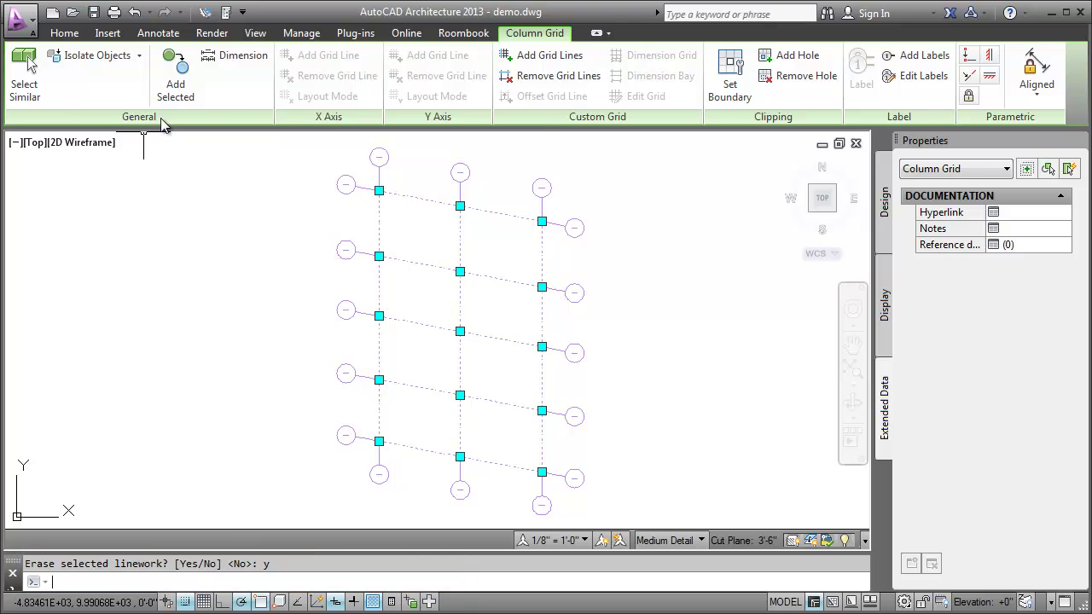
{"action": "key", "text": "Escape"}
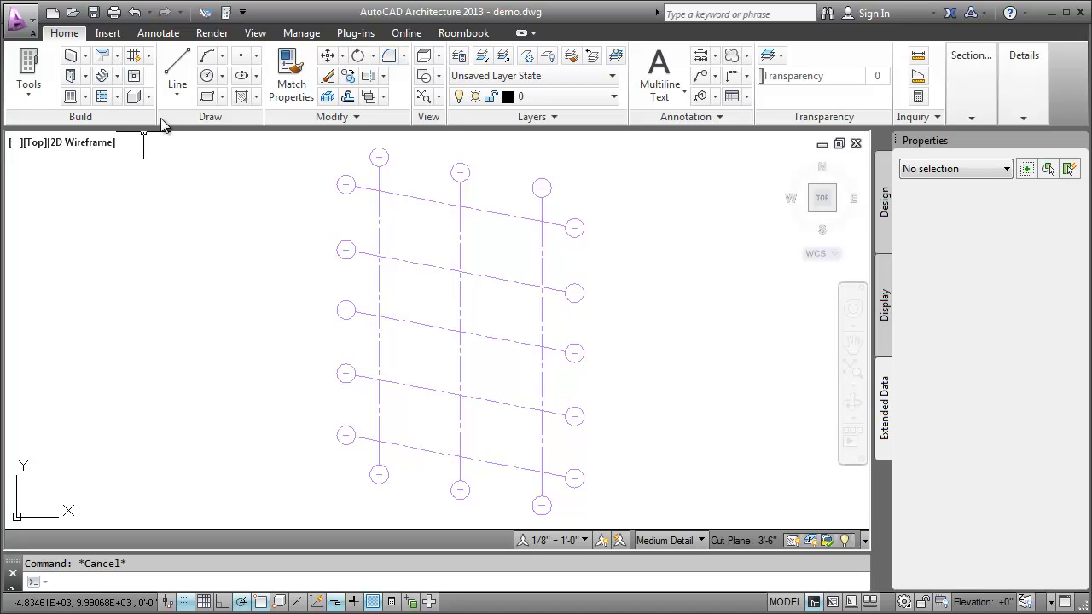
Label the five slanted grid lines top to bottom, numbering them from 1
{"action": "left_click", "coordinate": [408, 263]}
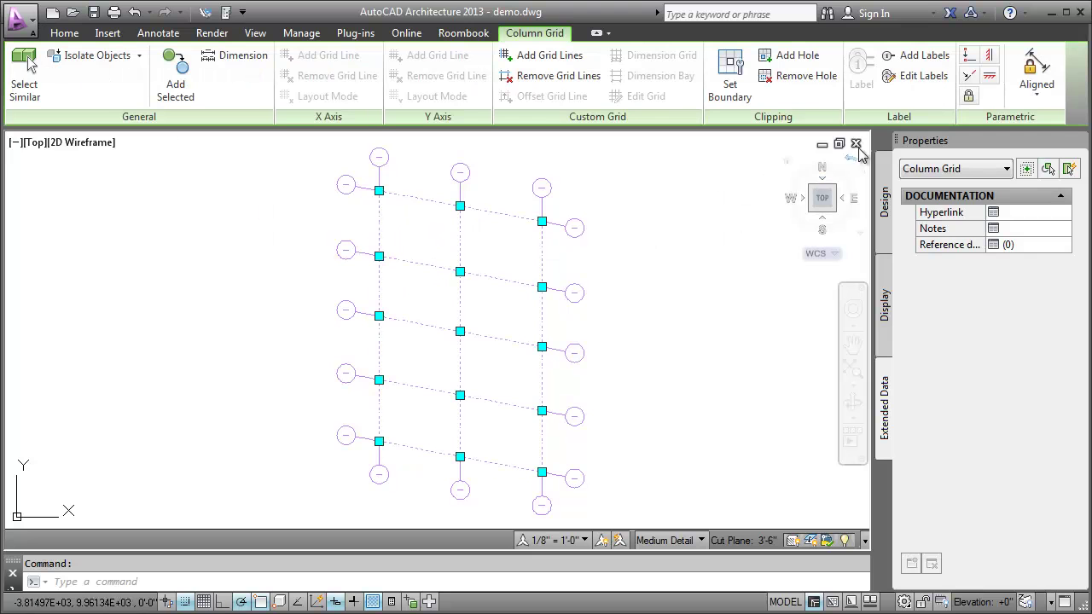
{"action": "left_click", "coordinate": [918, 76]}
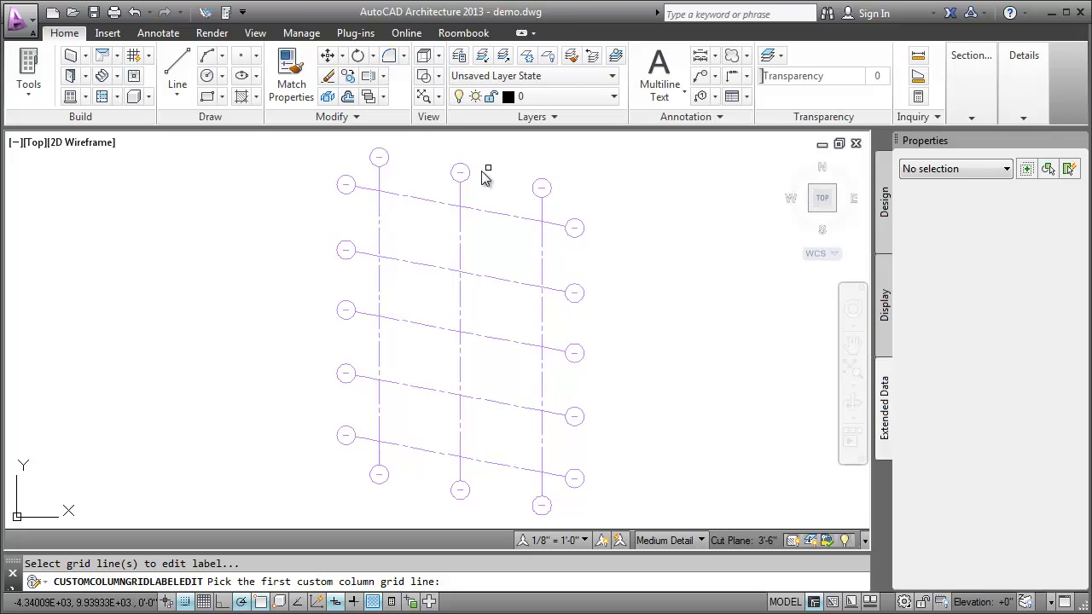
{"action": "left_click", "coordinate": [407, 198]}
{"action": "left_click", "coordinate": [407, 263]}
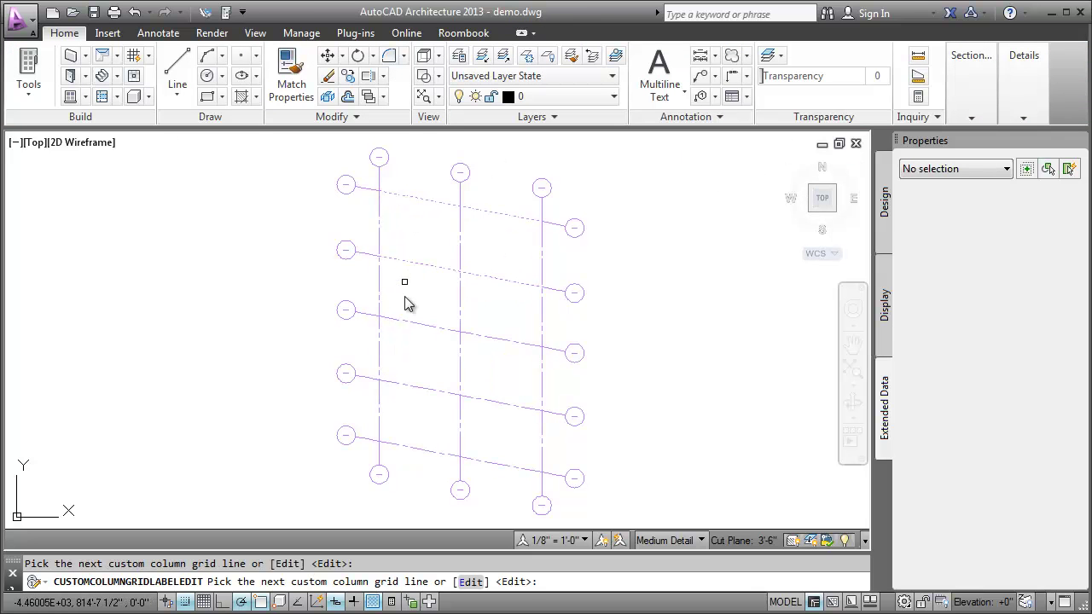
{"action": "left_click", "coordinate": [406, 327]}
{"action": "left_click", "coordinate": [406, 383]}
{"action": "left_click", "coordinate": [412, 448]}
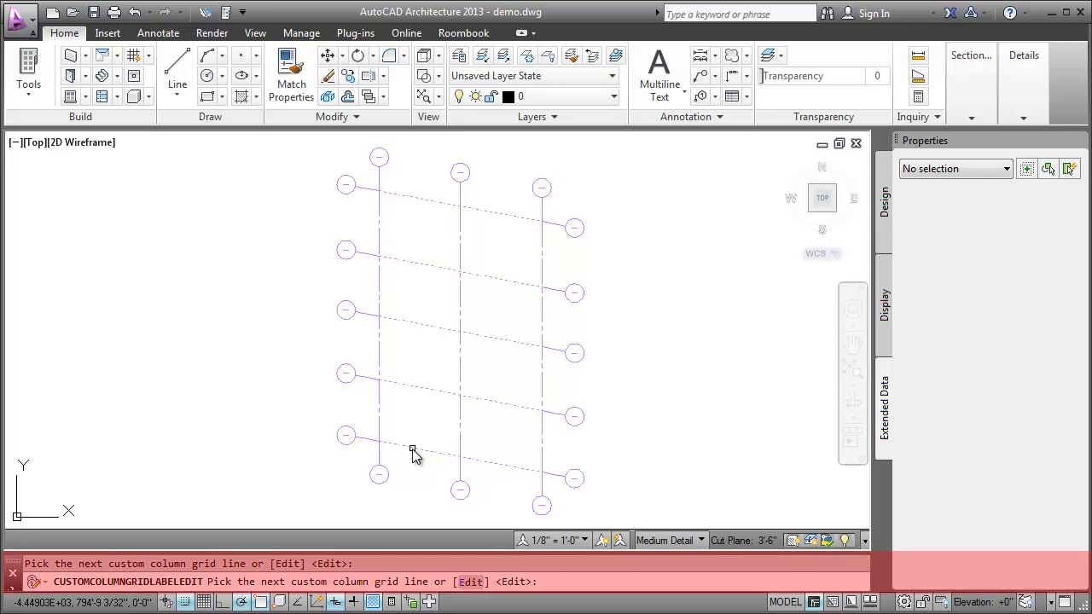
{"action": "key", "text": "Return"}
{"action": "type", "text": "1"}
{"action": "key", "text": "Return"}
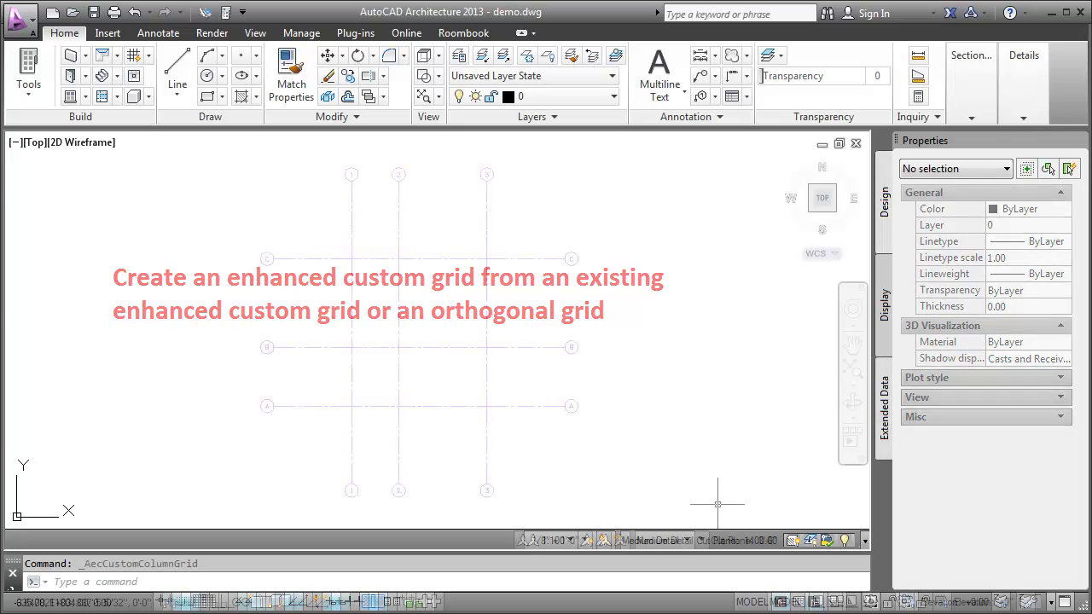
Base a new column grid on the rectangular grid, deleting its 15'-0" bay row
{"action": "left_click", "coordinate": [149, 55]}
{"action": "left_click", "coordinate": [164, 85]}
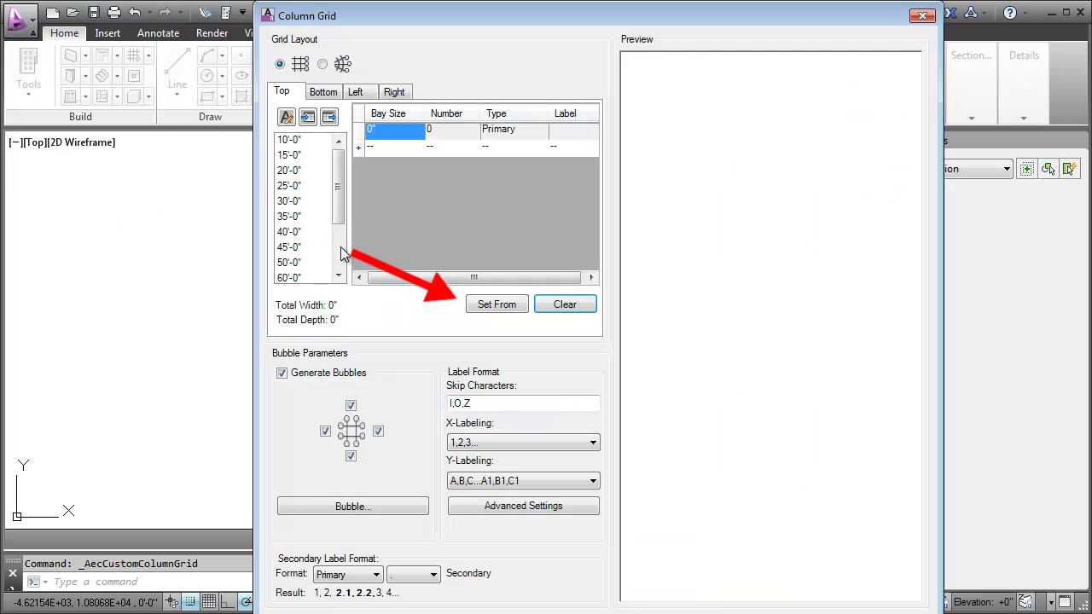
{"action": "left_click", "coordinate": [499, 305]}
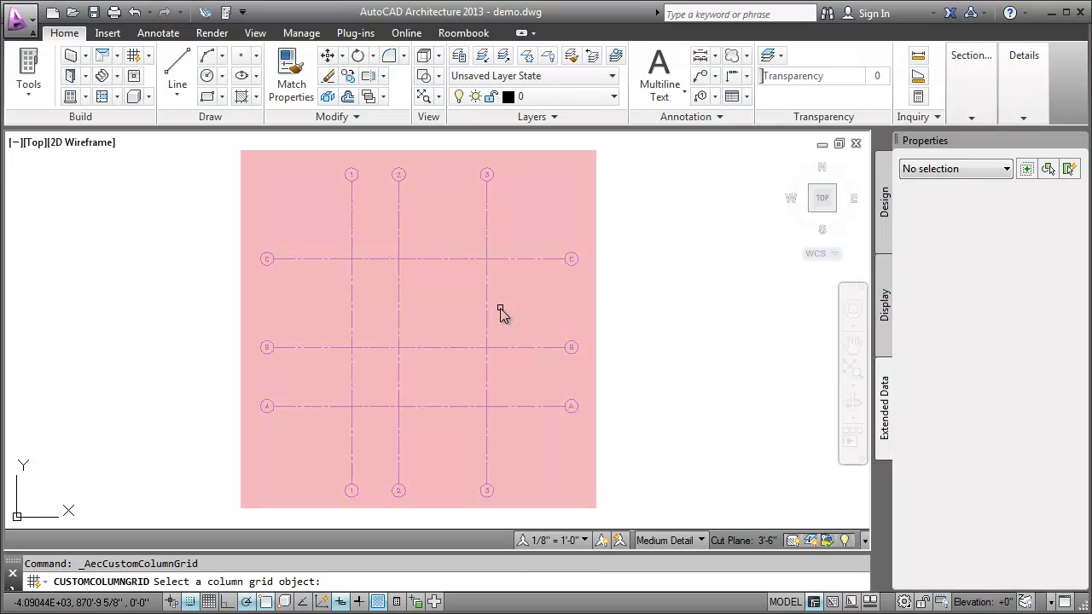
{"action": "left_click", "coordinate": [483, 353]}
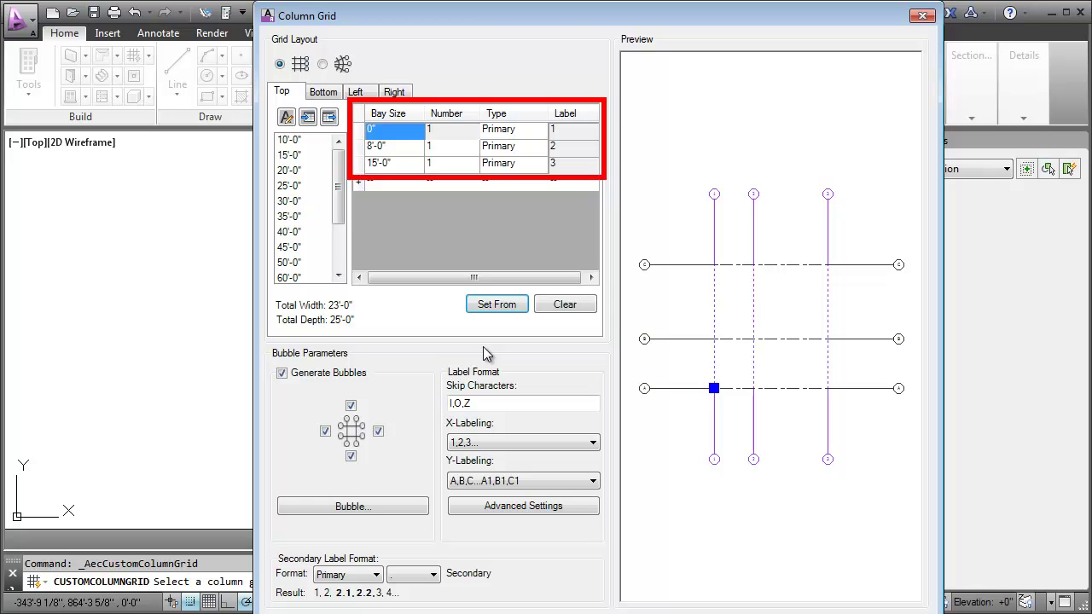
{"action": "left_click", "coordinate": [357, 163]}
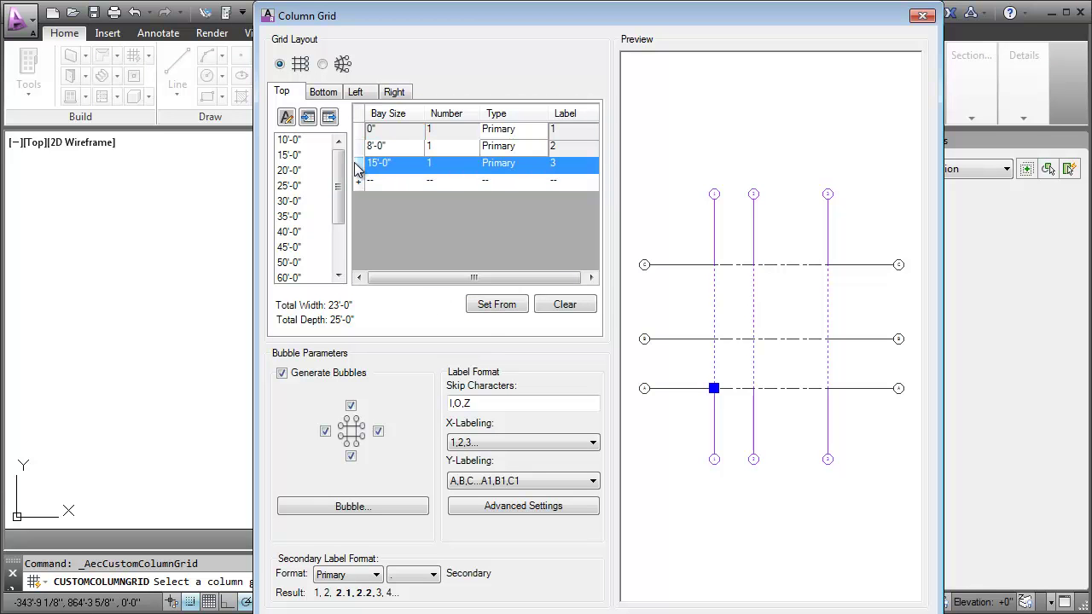
{"action": "key", "text": "Delete"}
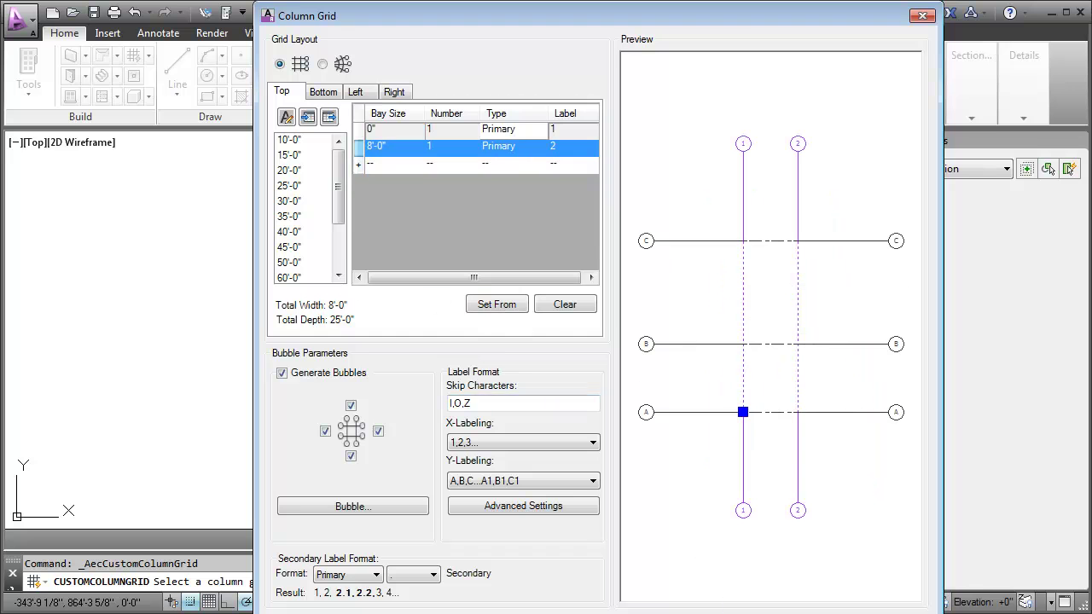
{"action": "key", "text": "Return"}
Place the new two-line column grid beside the building outline
{"action": "middle_click_drag", "start_coordinate": [653, 333], "coordinate": [622, 496]}
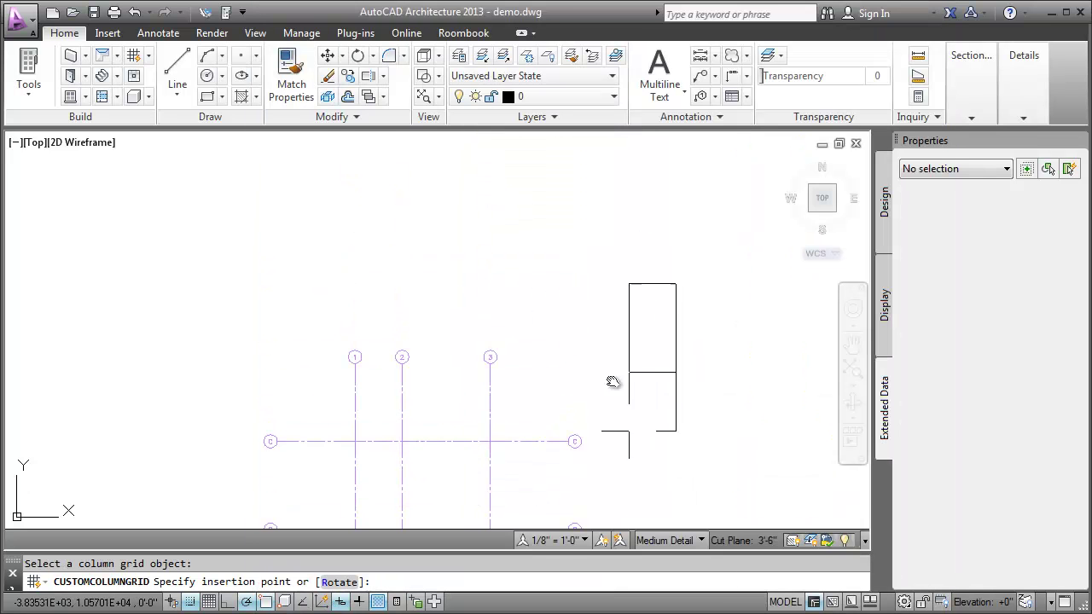
{"action": "left_click", "coordinate": [406, 320]}
{"action": "middle_click_drag", "start_coordinate": [560, 316], "coordinate": [568, 409]}
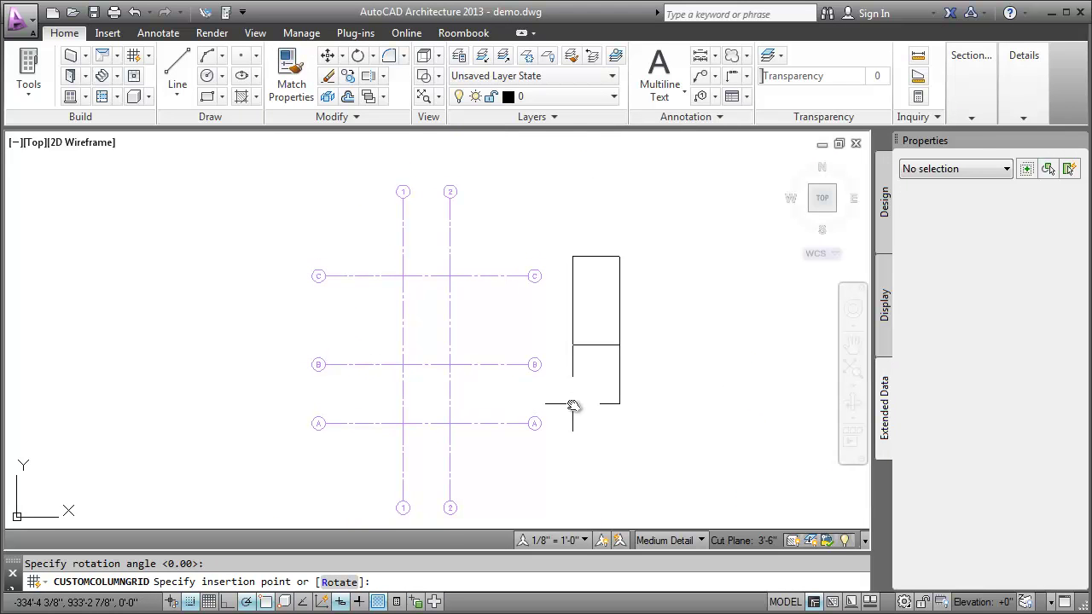
{"action": "key", "text": "Escape"}
Add a 20'-0" top bay and two 15'-0" left bays, and remove the bottom bubbles
{"action": "left_click", "coordinate": [445, 366]}
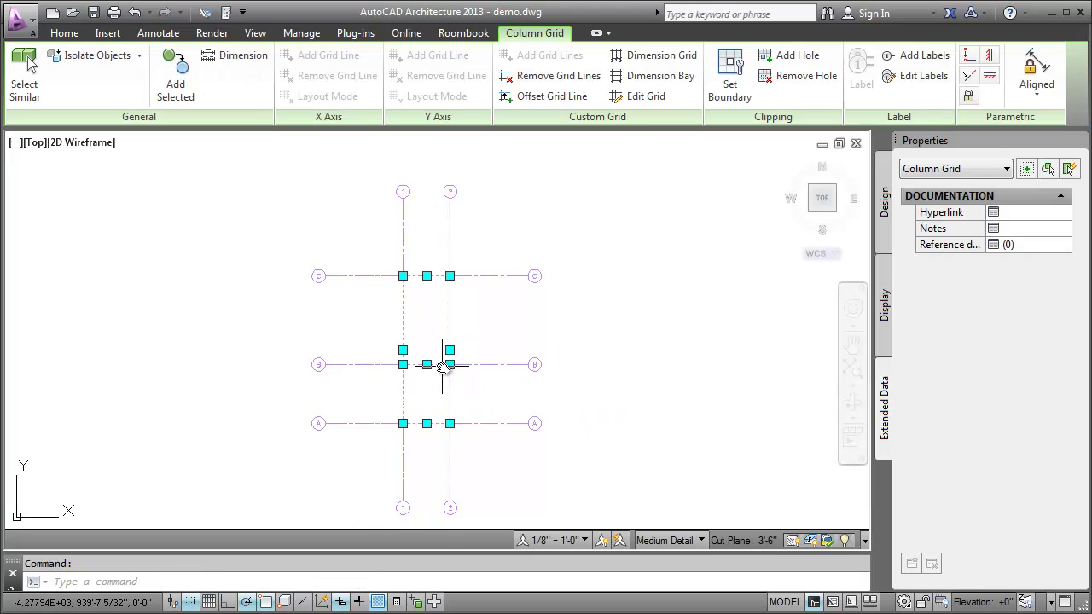
{"action": "left_click", "coordinate": [637, 94]}
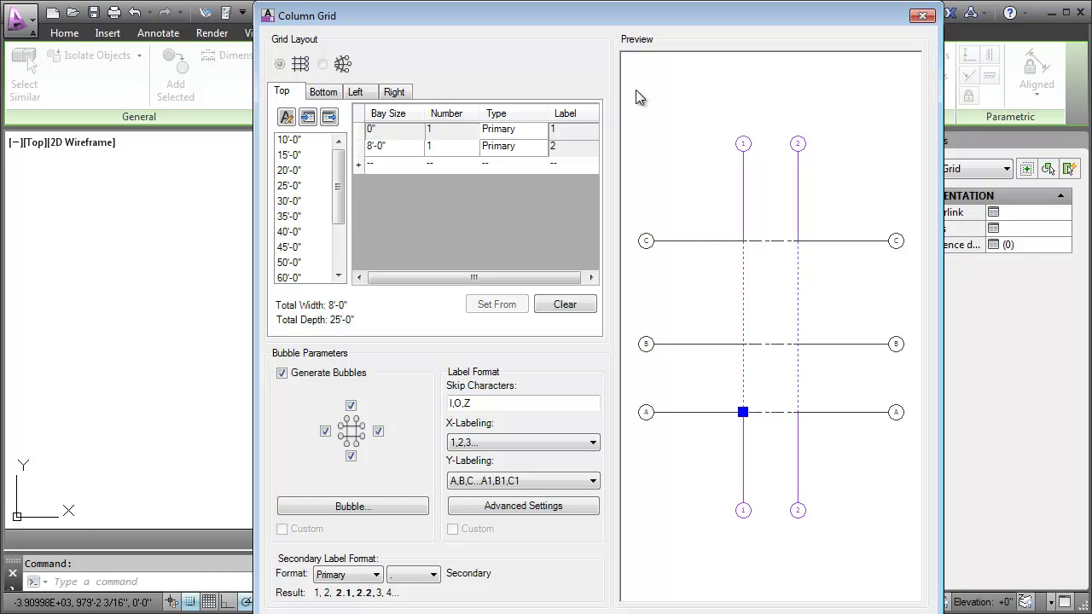
{"action": "double_click", "coordinate": [289, 171]}
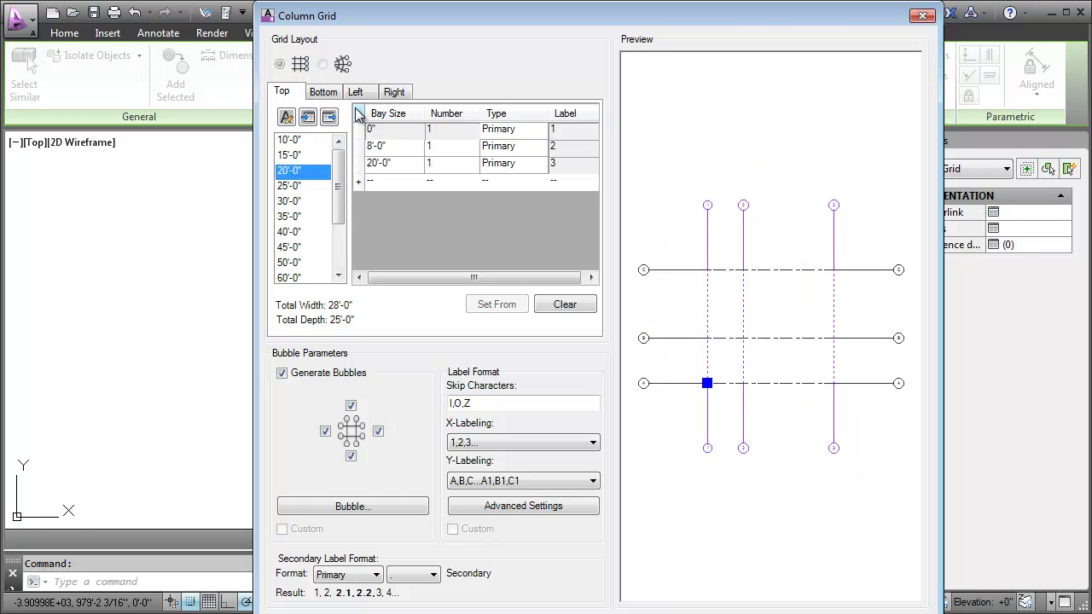
{"action": "left_click", "coordinate": [355, 91]}
{"action": "double_click", "coordinate": [295, 156]}
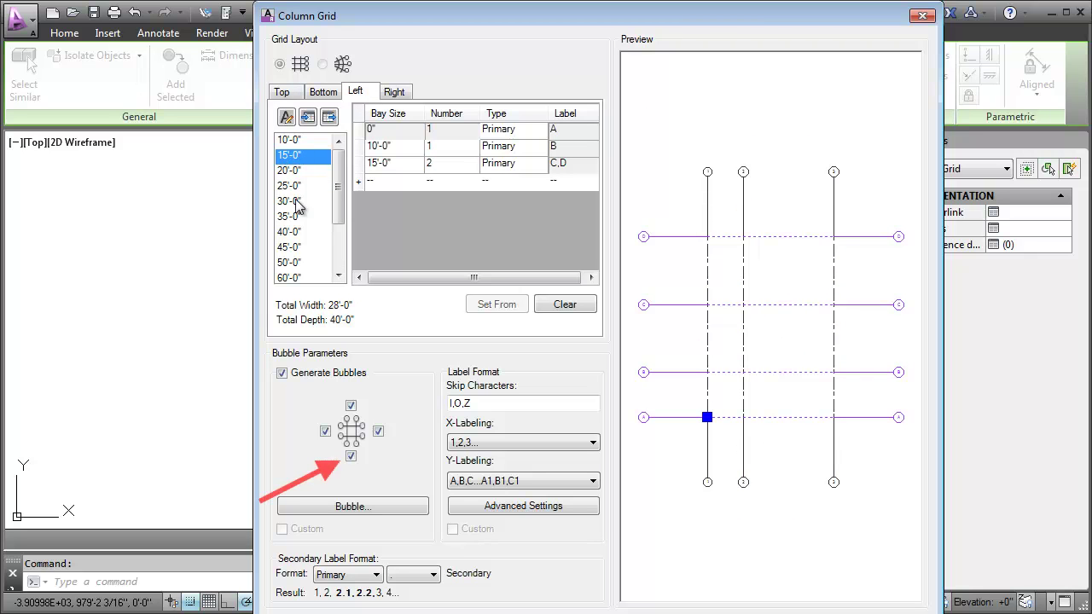
{"action": "left_click", "coordinate": [350, 458]}
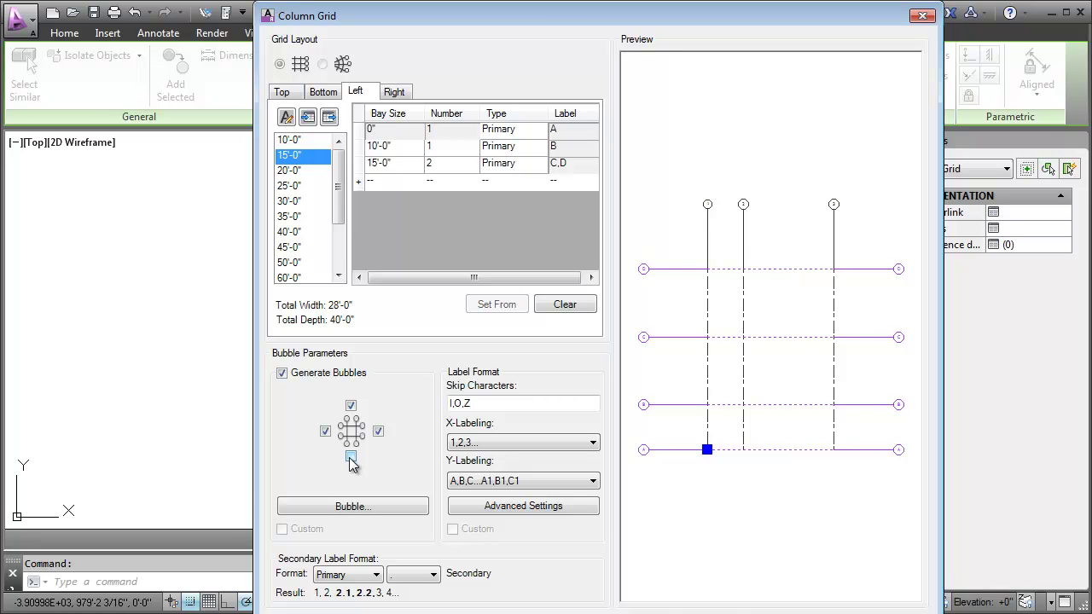
{"action": "key", "text": "Return"}
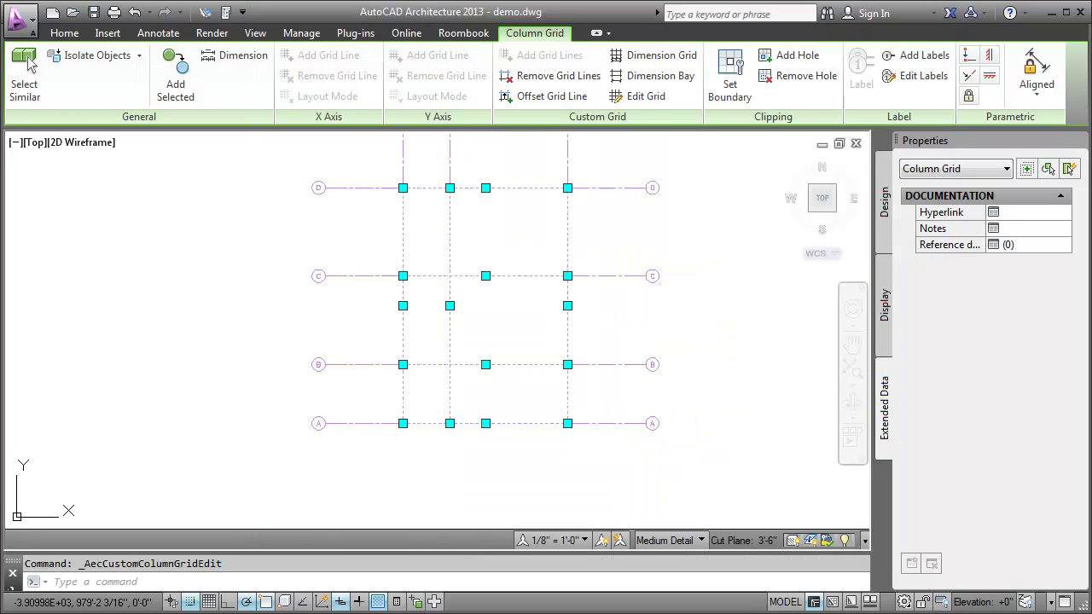
Stretch vertical grid line 3 to the right to widen the last bay
{"action": "middle_click_drag", "start_coordinate": [727, 378], "coordinate": [709, 436]}
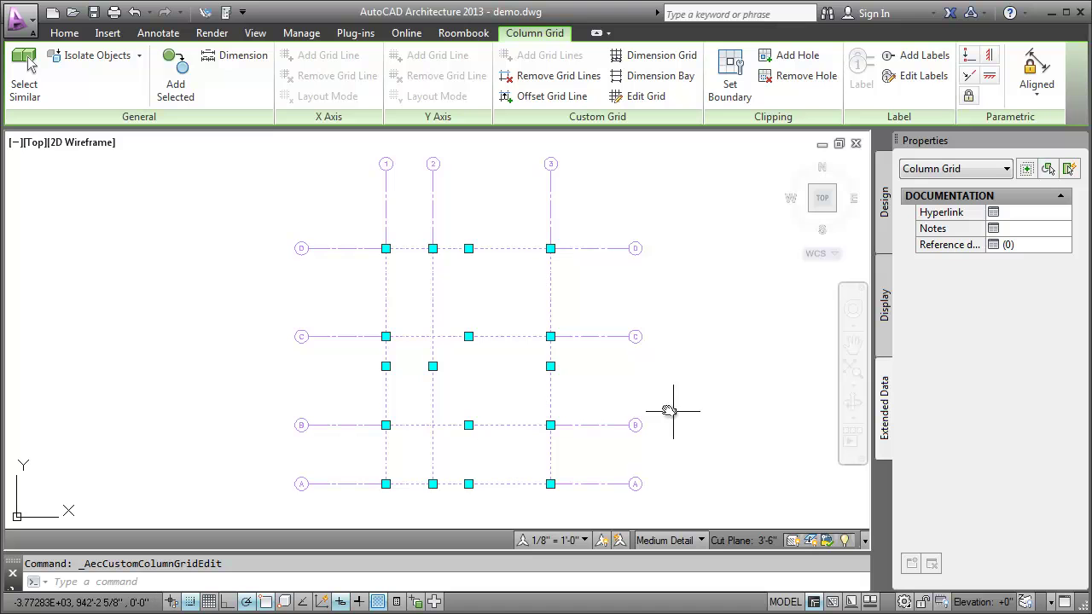
{"action": "left_click", "coordinate": [550, 365]}
{"action": "left_click", "coordinate": [586, 366]}
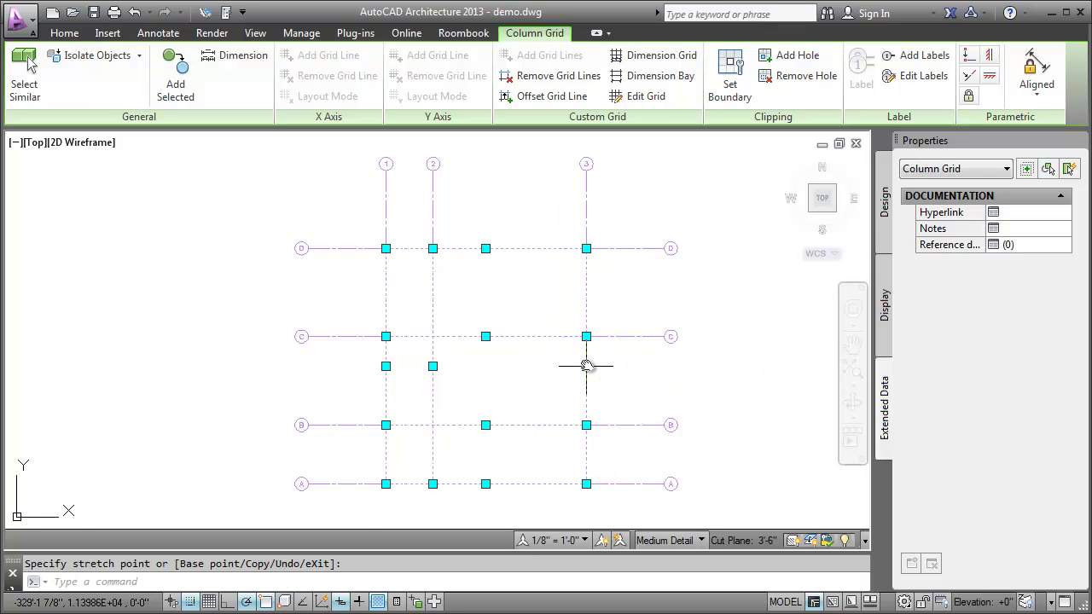
{"action": "left_click", "coordinate": [723, 373]}
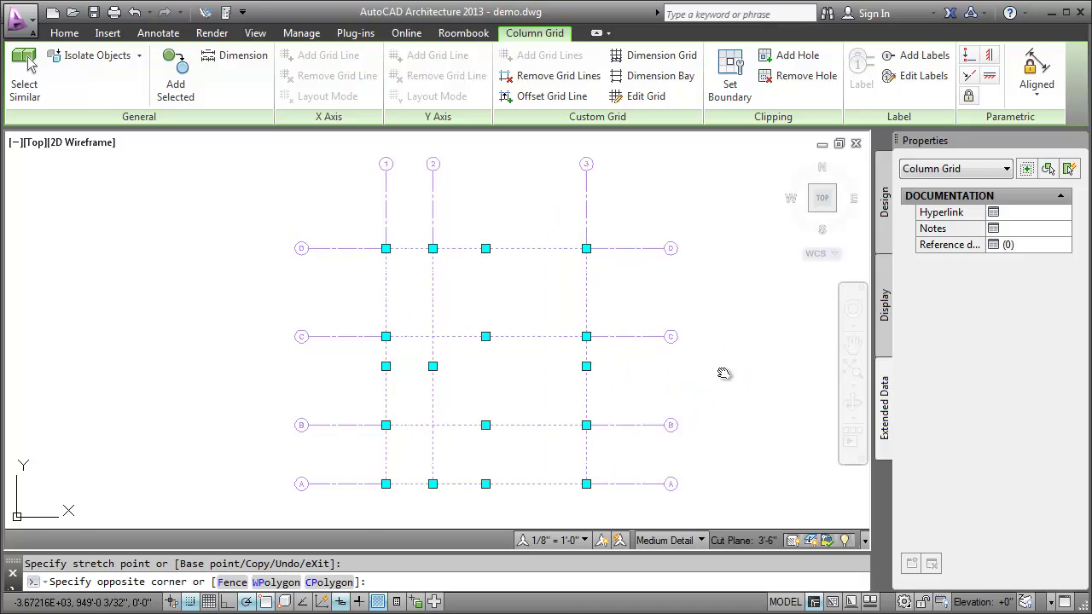
{"action": "key", "text": "Escape"}
{"action": "key", "text": "Escape"}
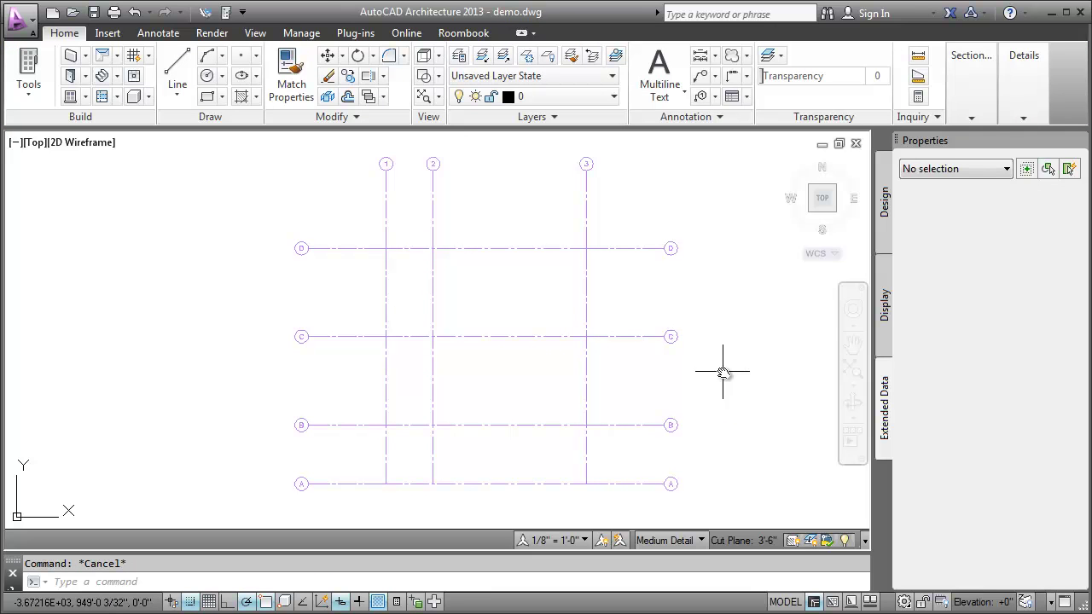